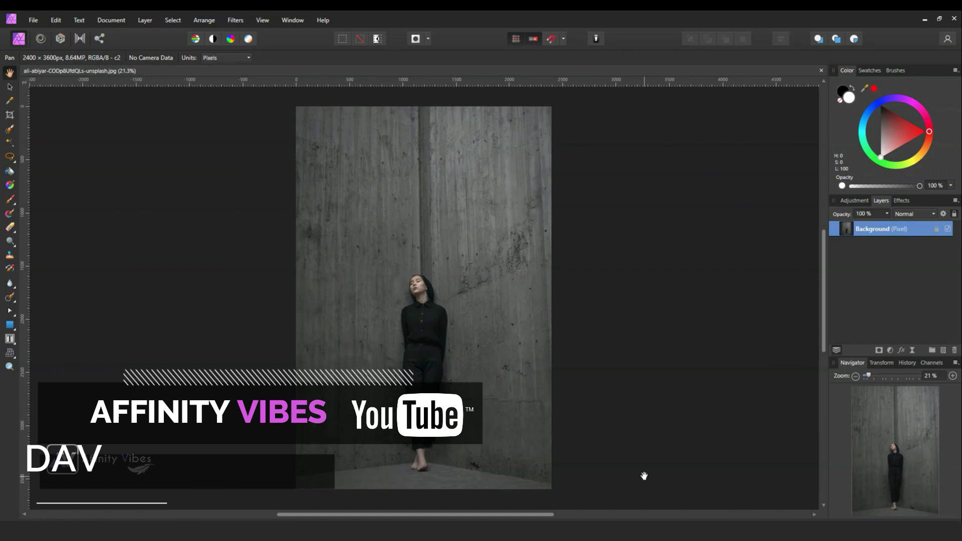
Step: Type AFFINITY as white artistic text in The Bold Font at 288 pt on the upper wall
key(ctrl+plus)
key(ctrl+plus)
key(ctrl+plus)
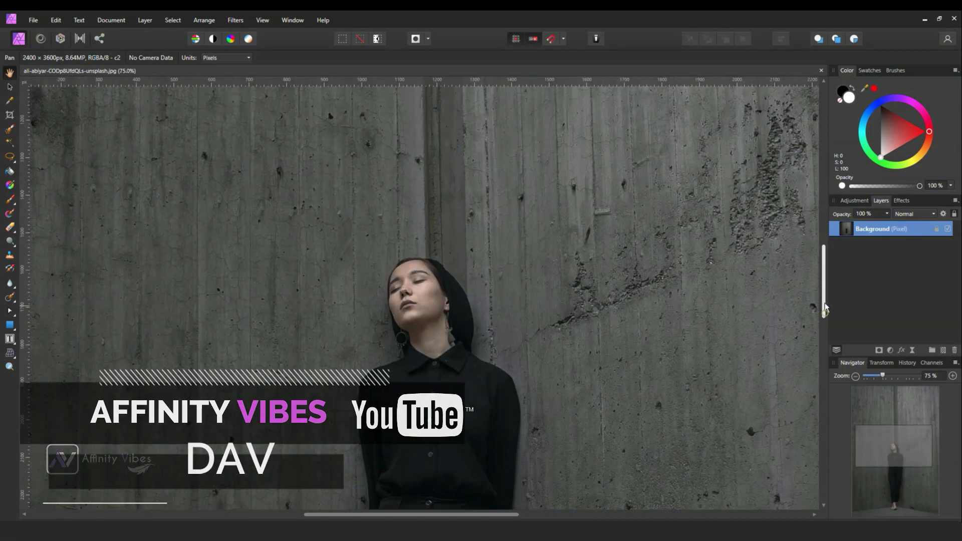
drag(823, 290, 823, 371)
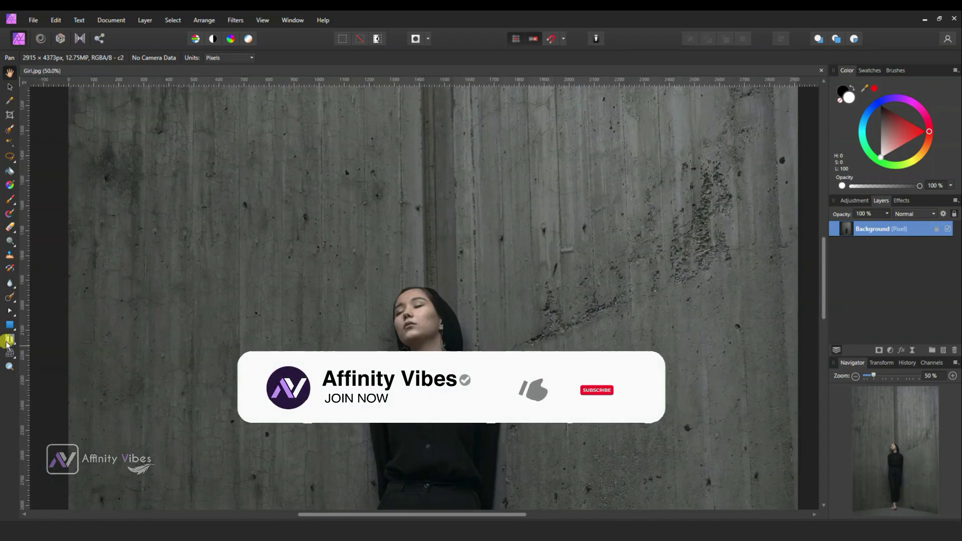
click(10, 339)
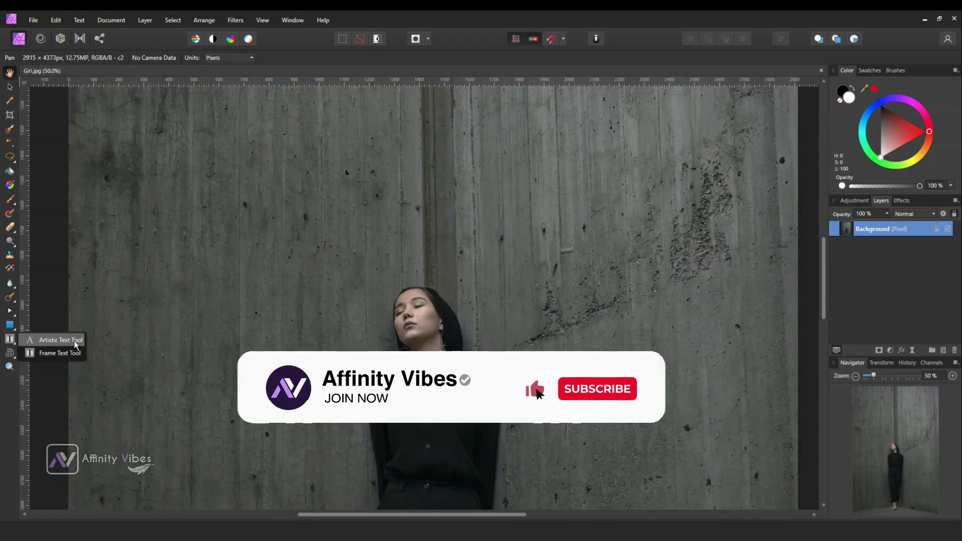
click(75, 340)
click(176, 59)
click(175, 58)
click(175, 59)
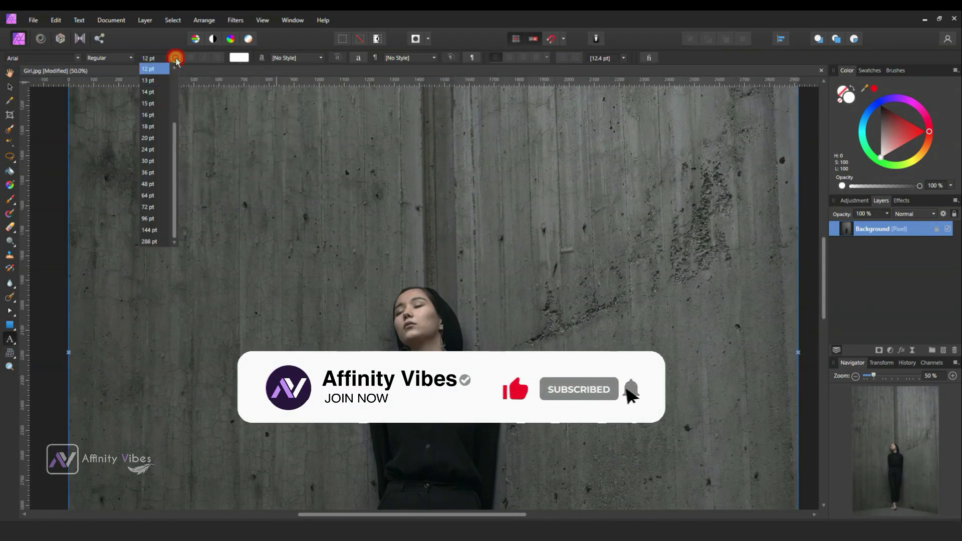
click(155, 245)
click(211, 200)
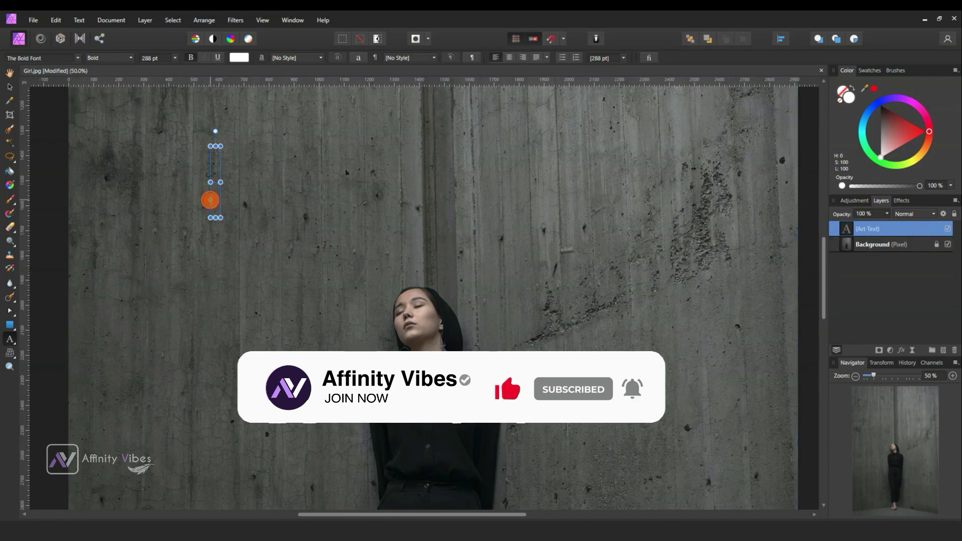
text(AFFINITY)
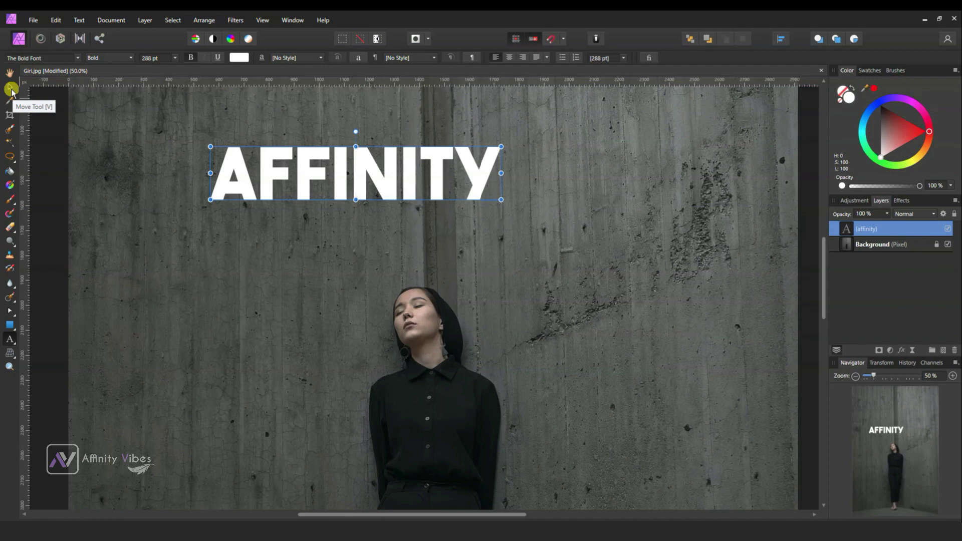
Step: Move the AFFINITY text down and left, then enlarge it across the wall to about 664 pt
click(11, 89)
drag(320, 174, 223, 285)
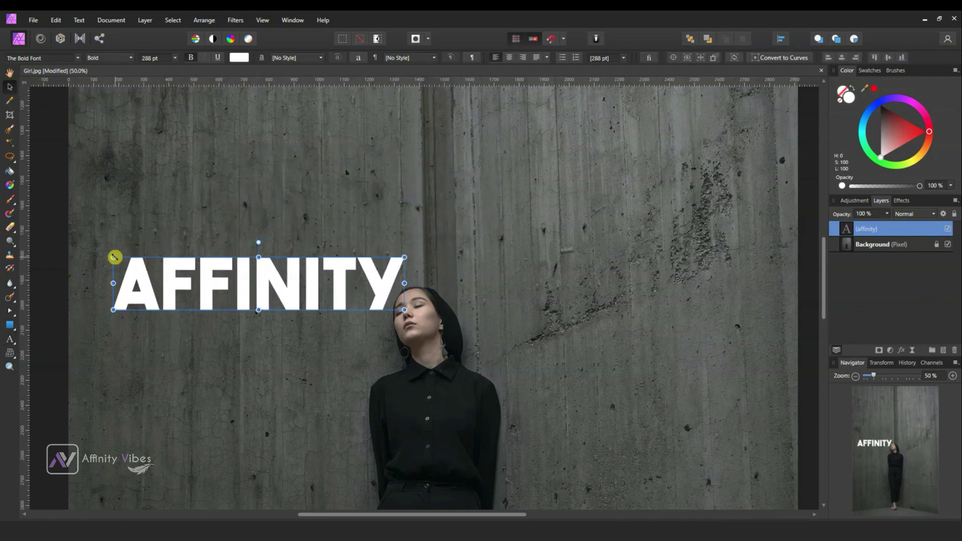
key(ctrl+minus)
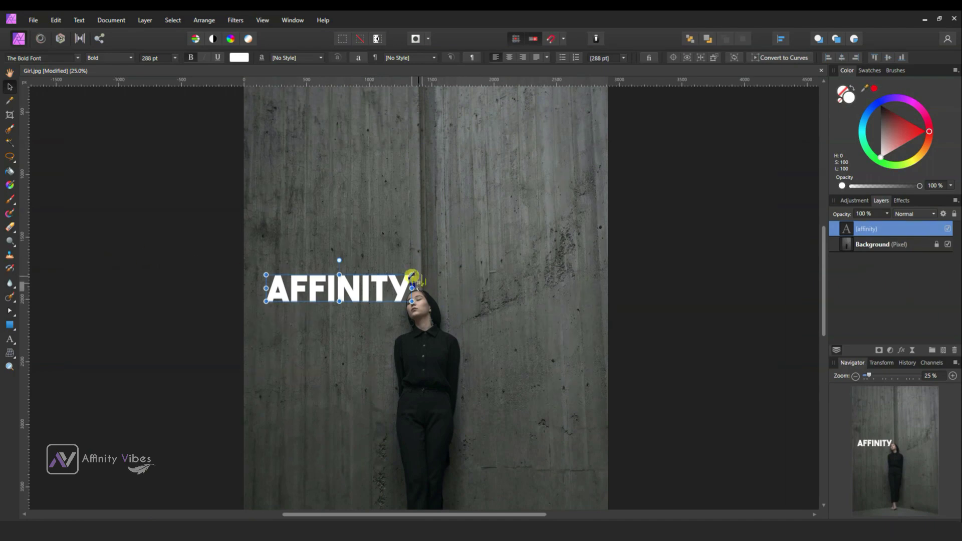
drag(412, 275, 581, 178)
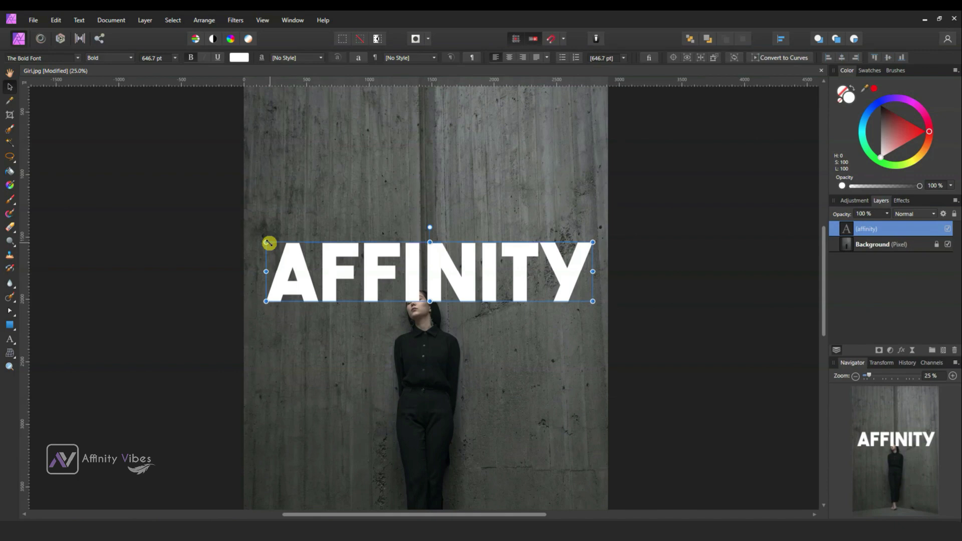
drag(267, 241, 259, 238)
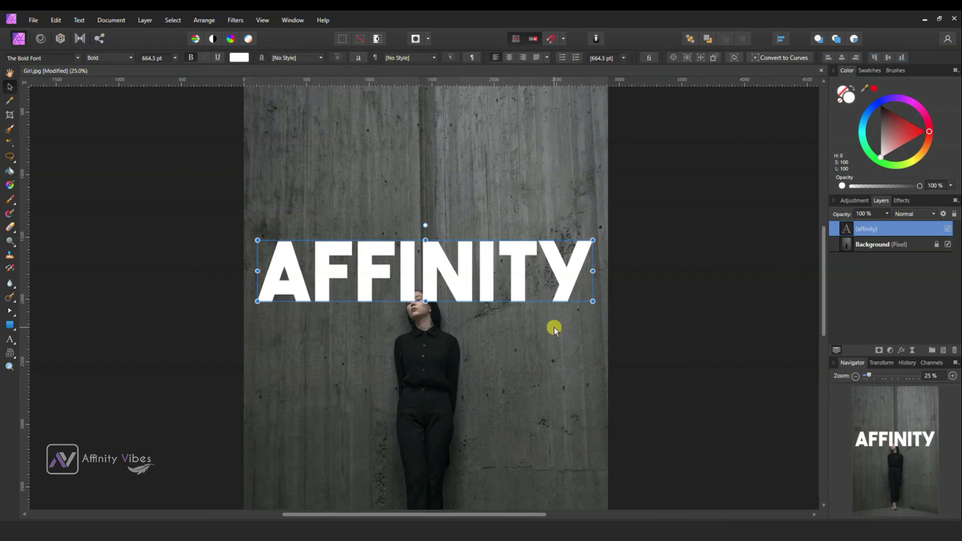
Step: Start a Perspective warp on the AFFINITY text and dismiss the rasterize notice
click(11, 355)
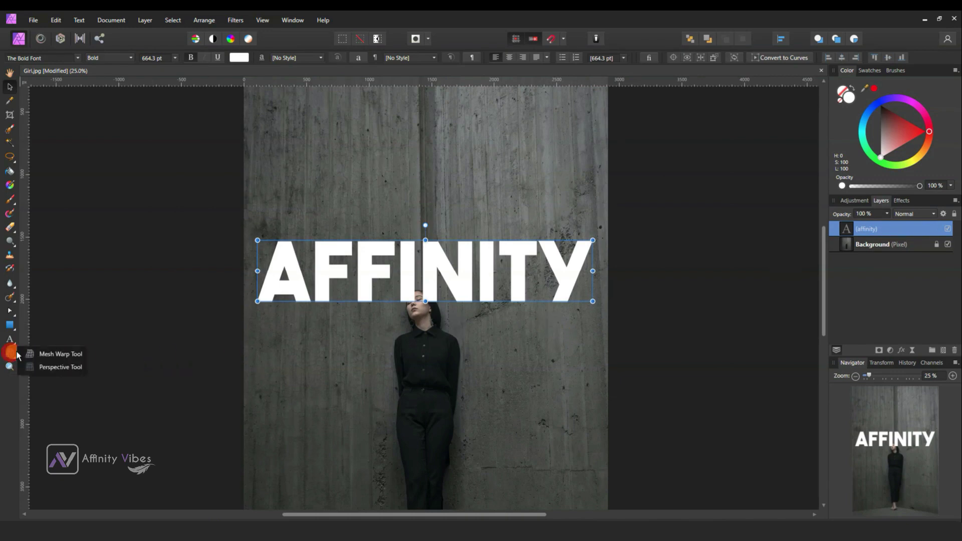
click(60, 367)
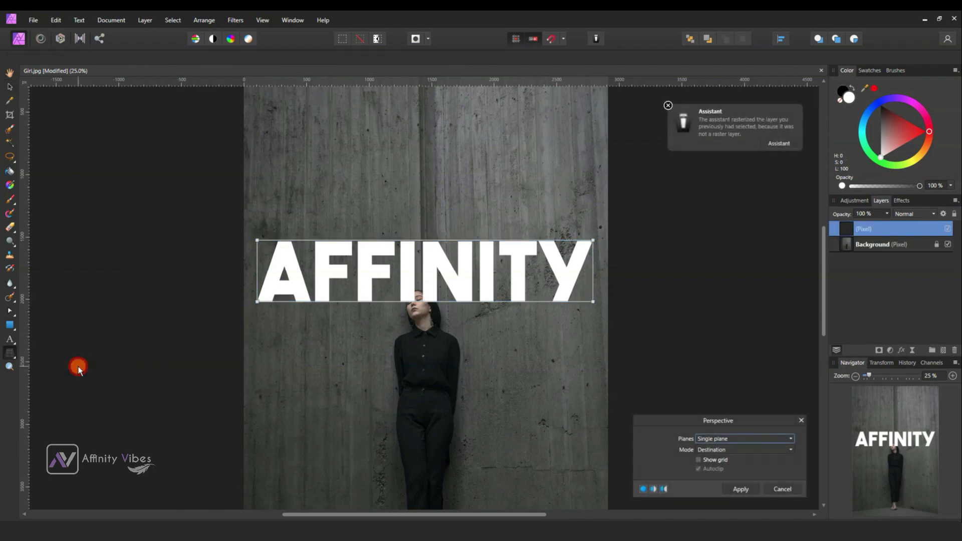
drag(680, 421, 666, 211)
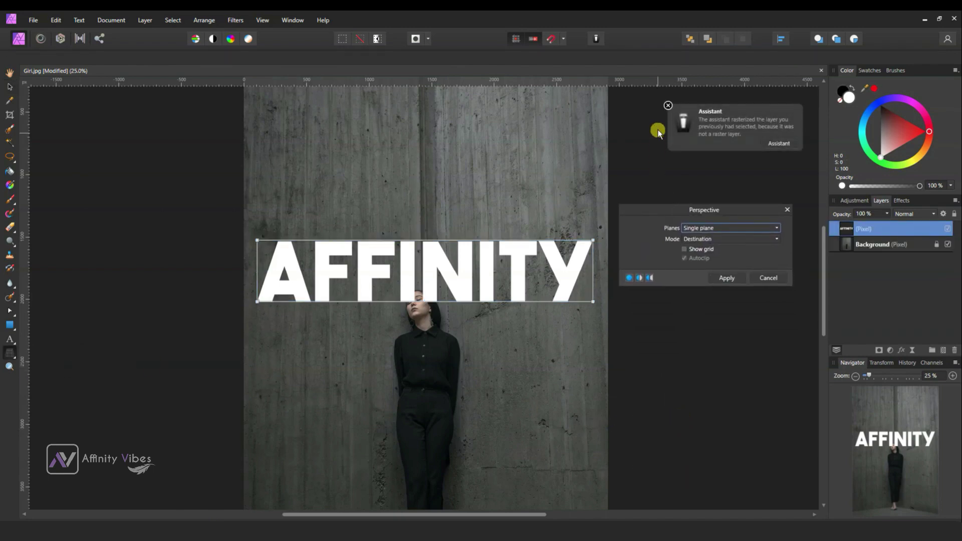
click(670, 106)
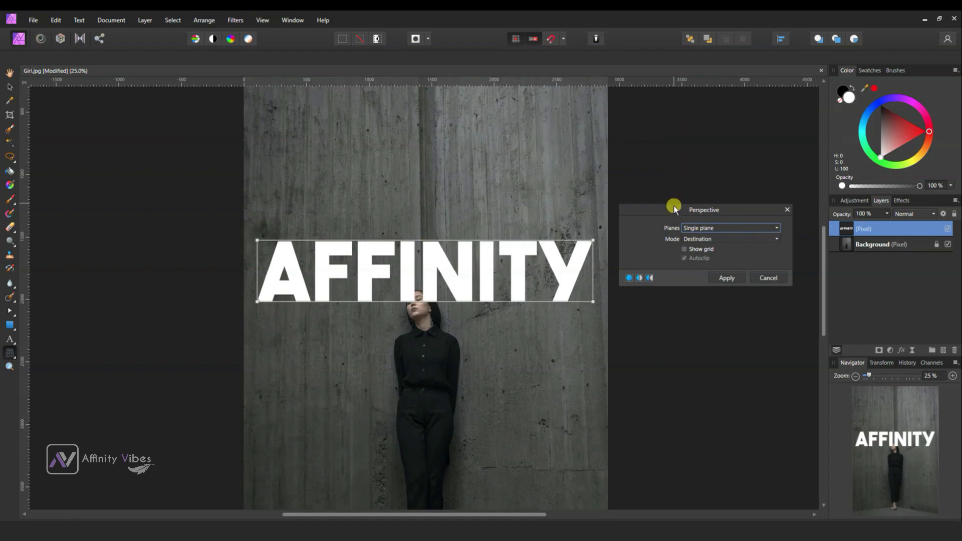
drag(672, 207, 667, 164)
Step: Drag the warp corners so AFFINITY is tall on the left and narrows toward the woman
drag(593, 302, 425, 312)
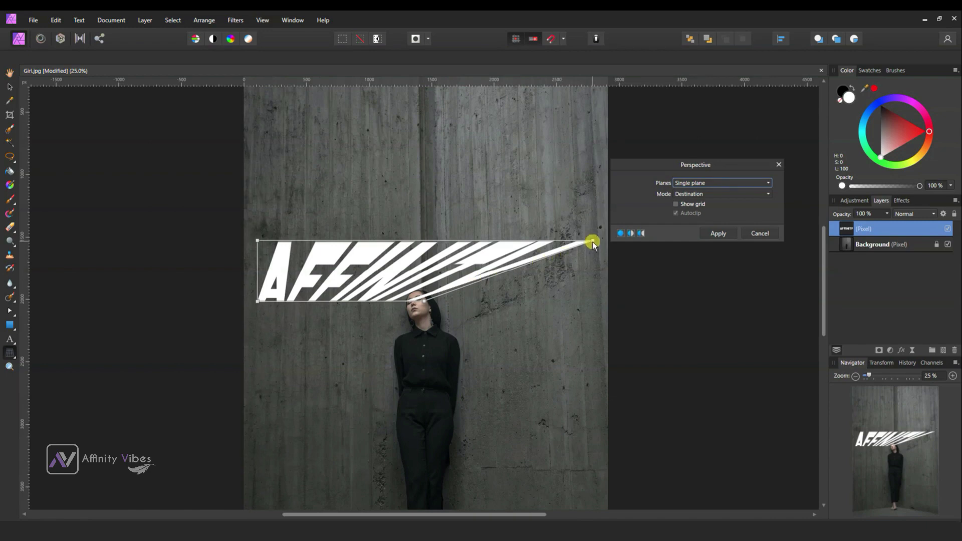
drag(593, 244, 424, 214)
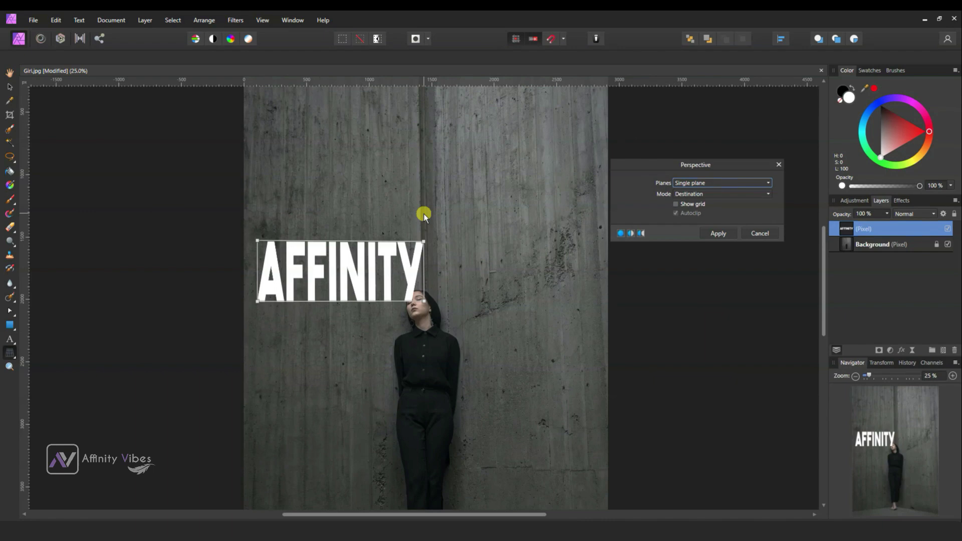
key(ctrl+plus)
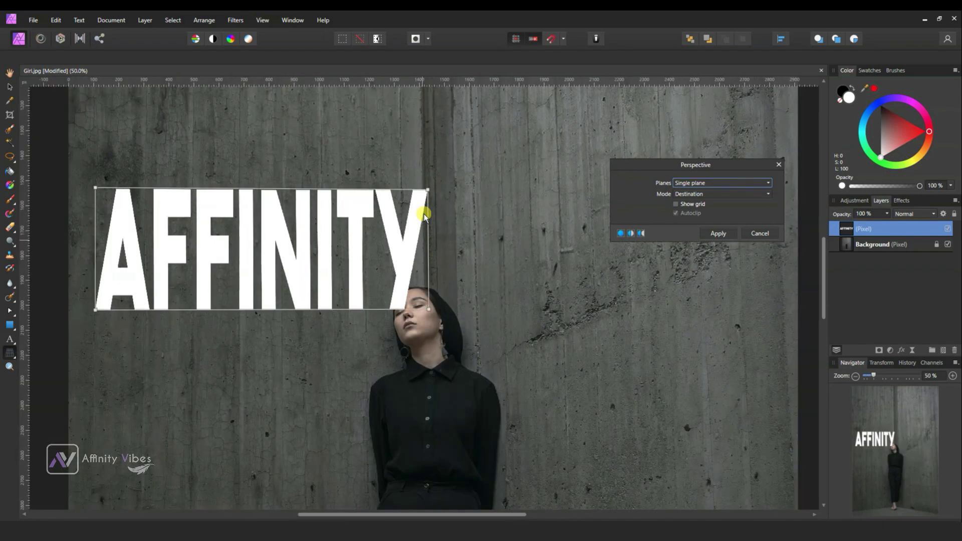
key(ctrl+minus)
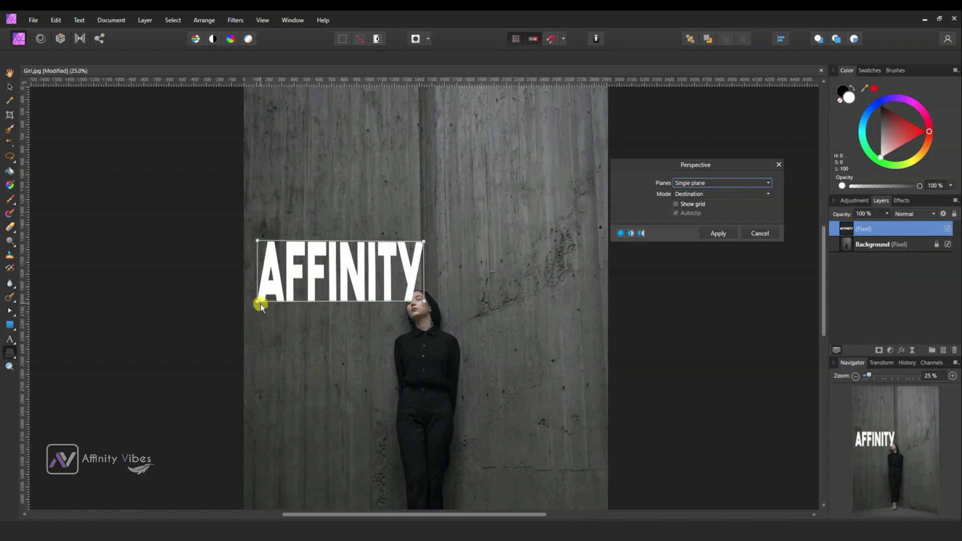
drag(256, 303, 253, 304)
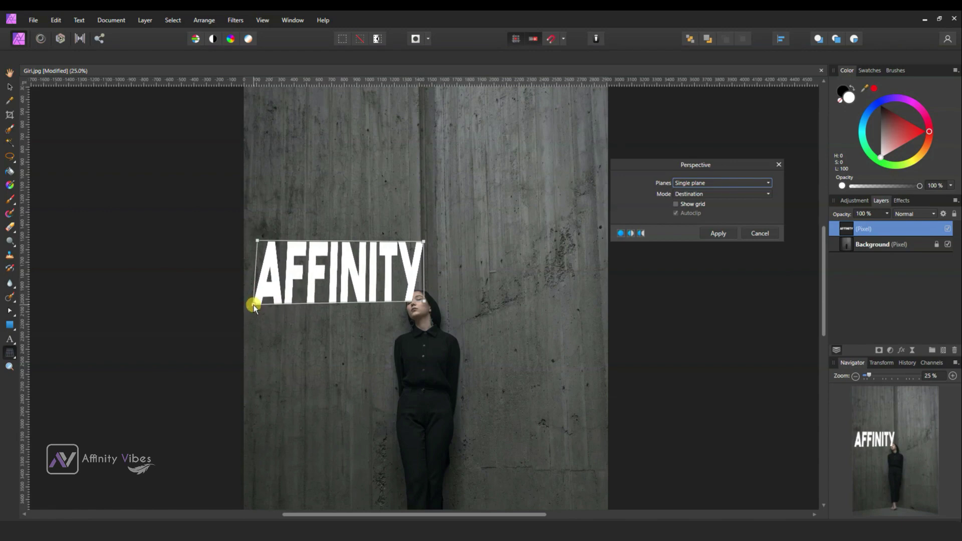
drag(259, 243, 253, 189)
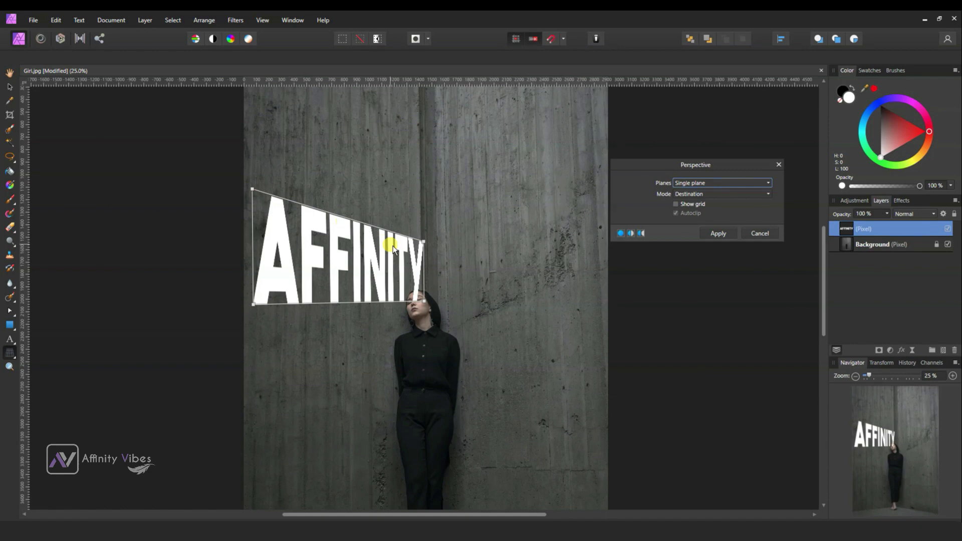
key(ctrl+plus)
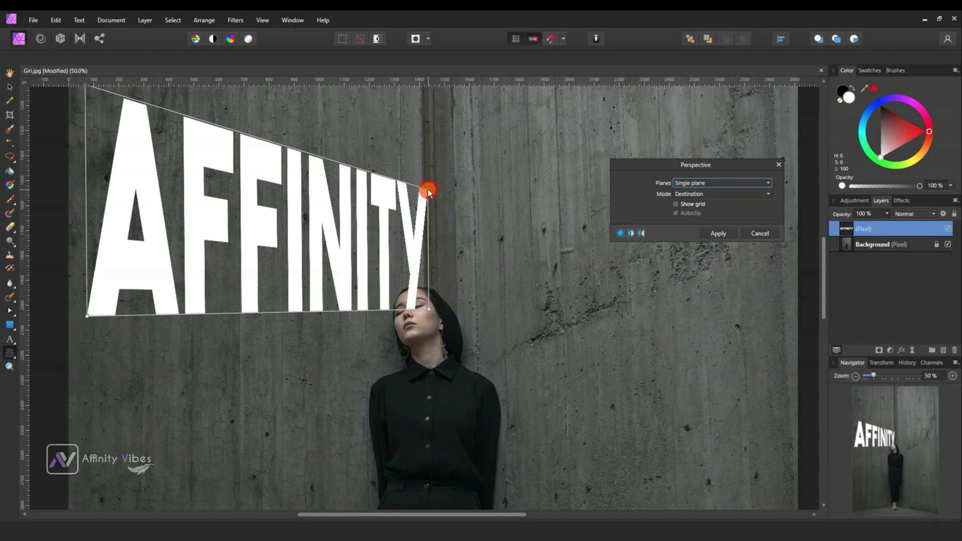
drag(428, 191, 426, 190)
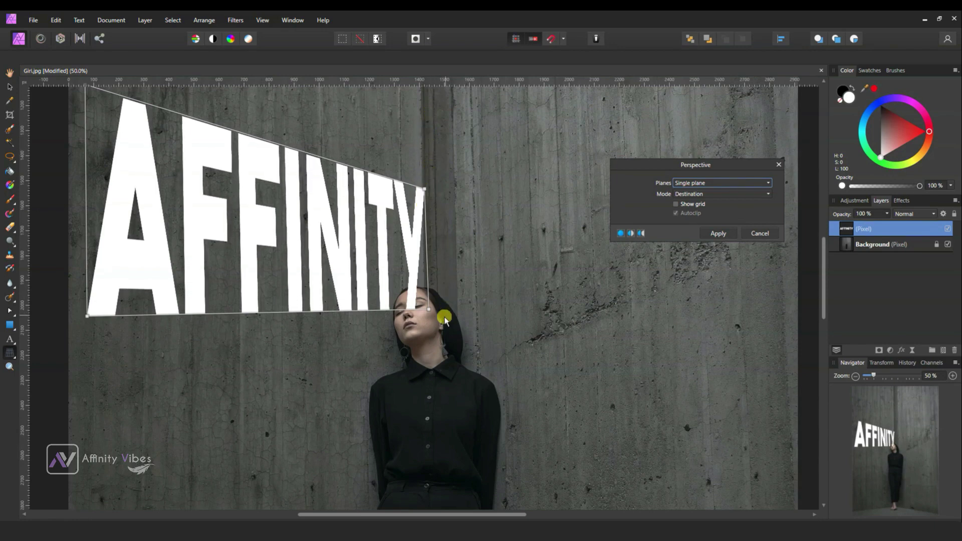
drag(430, 308, 426, 311)
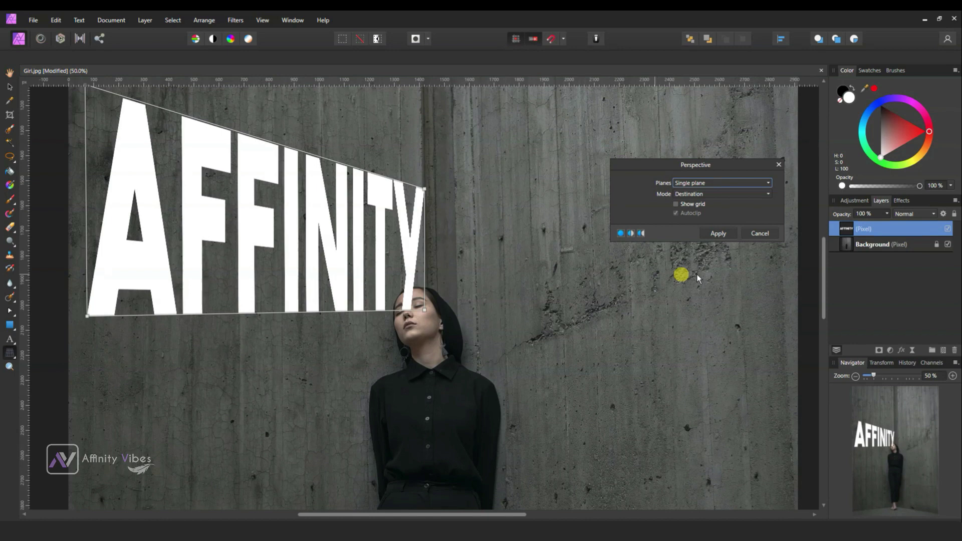
Step: Commit the AFFINITY warp, then type 'vibes' as artistic text below it and scale it up large
click(718, 234)
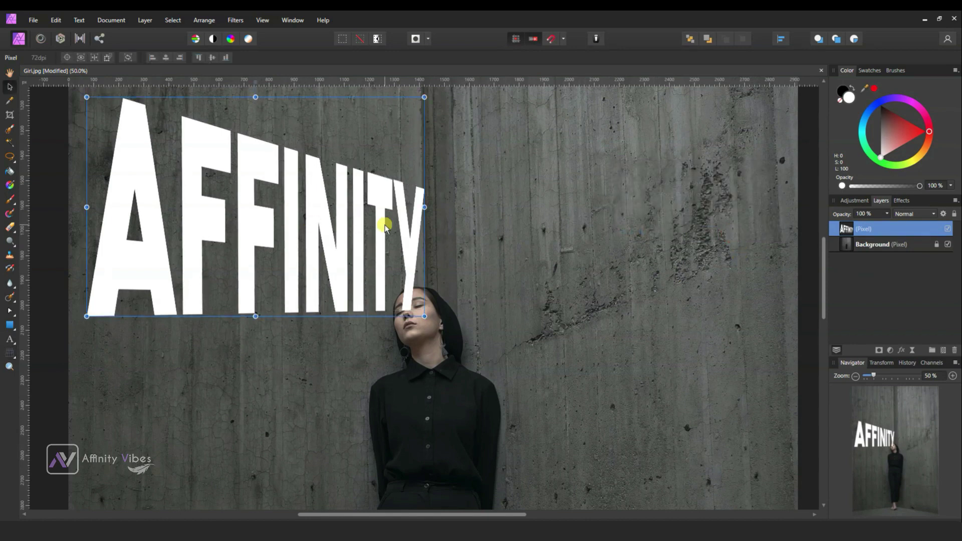
scroll(385, 225, up, 1)
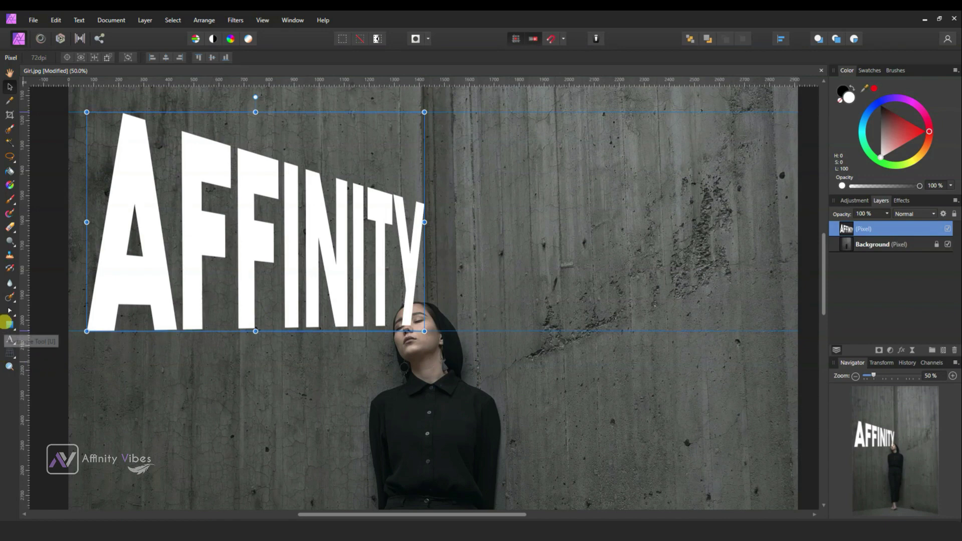
click(10, 339)
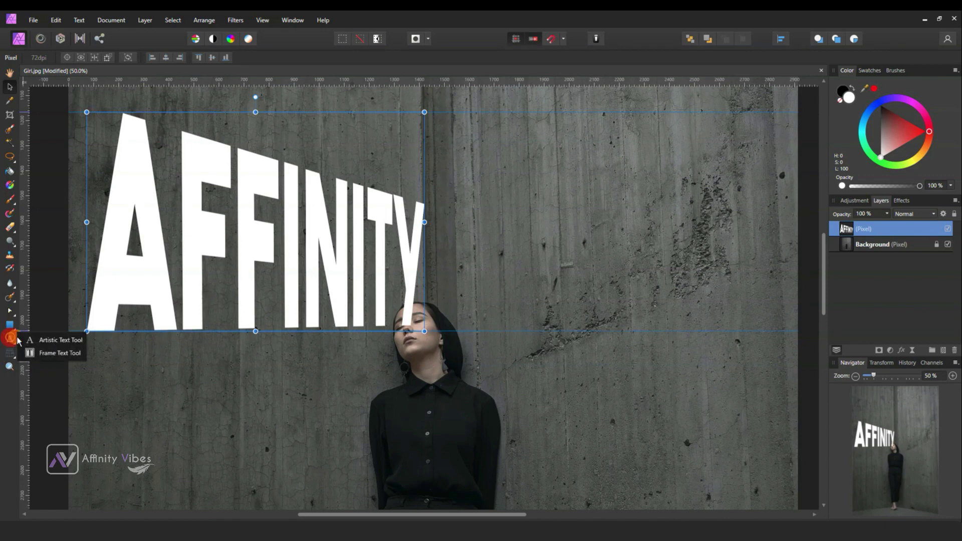
click(49, 336)
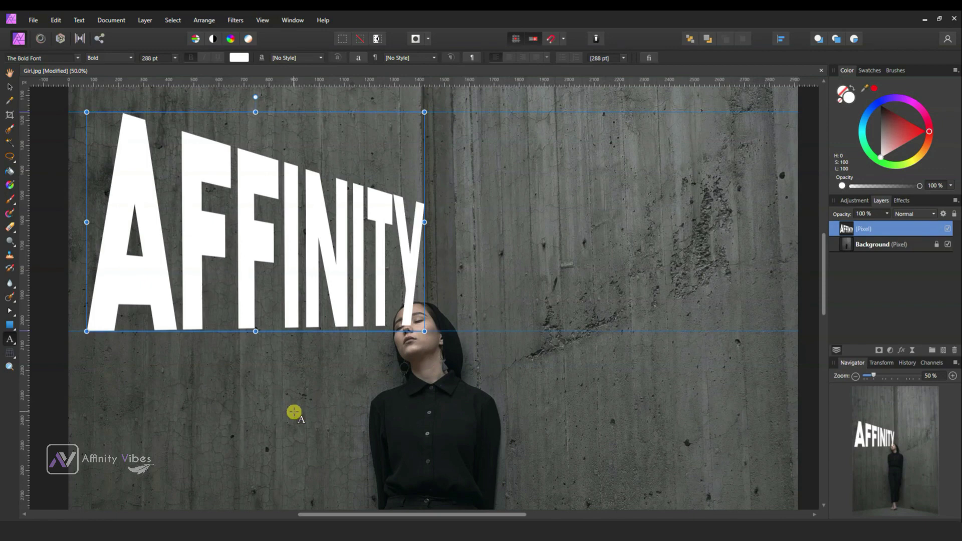
key(ctrl+minus)
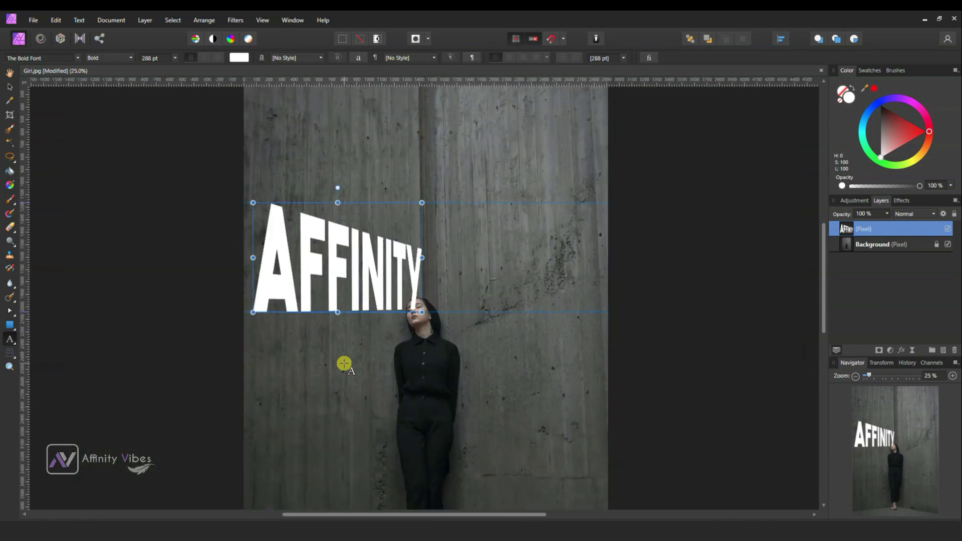
click(344, 364)
text(vibes)
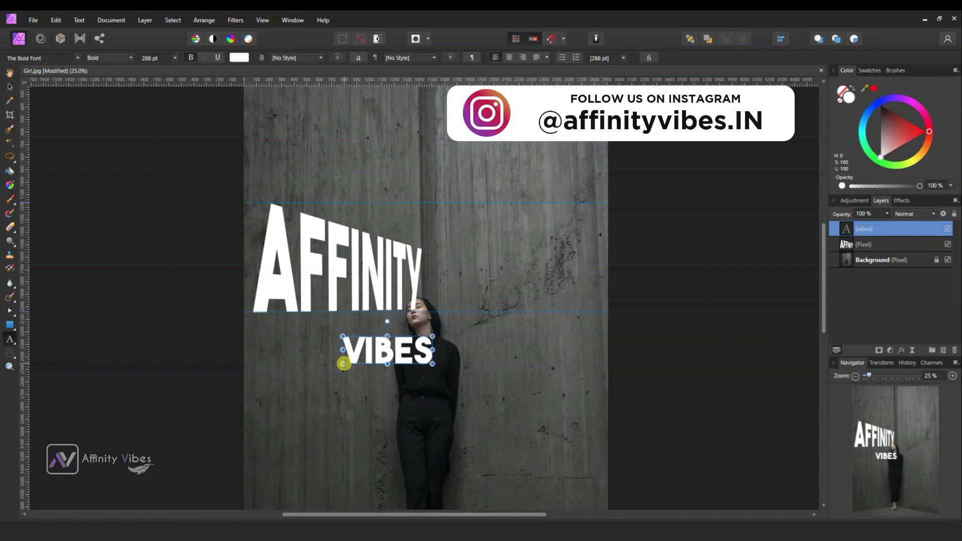
drag(434, 366, 571, 443)
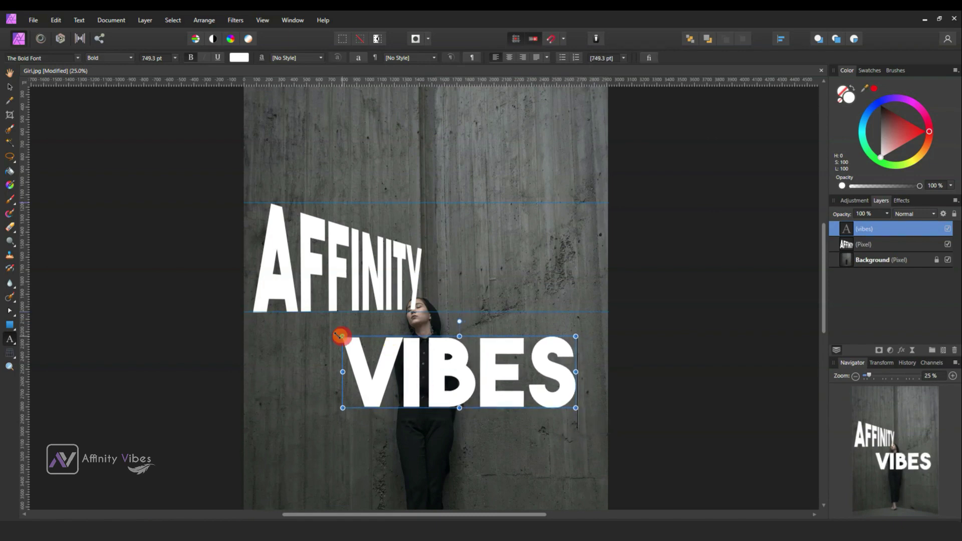
drag(341, 336, 277, 317)
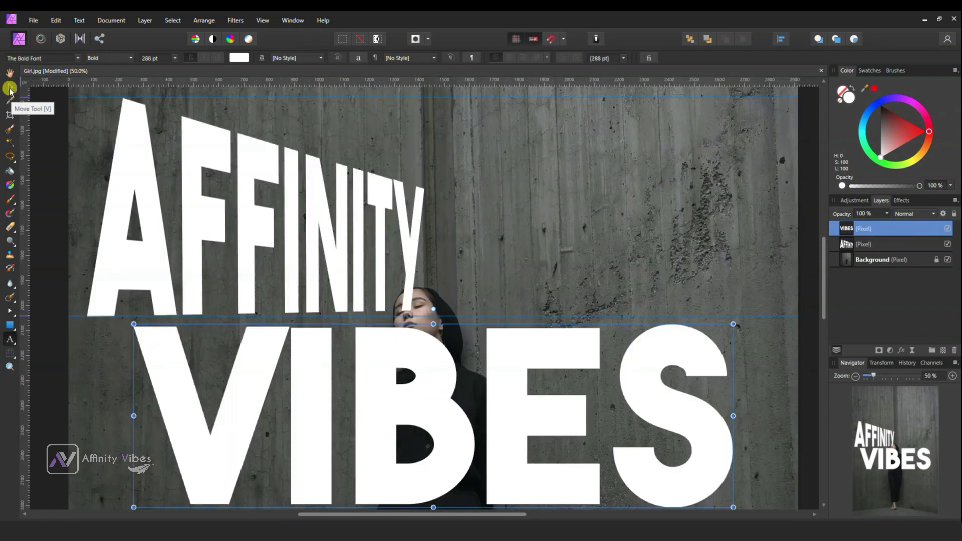
Step: Move VIBES up beside AFFINITY and shrink it to the same height
click(10, 87)
drag(243, 392, 243, 249)
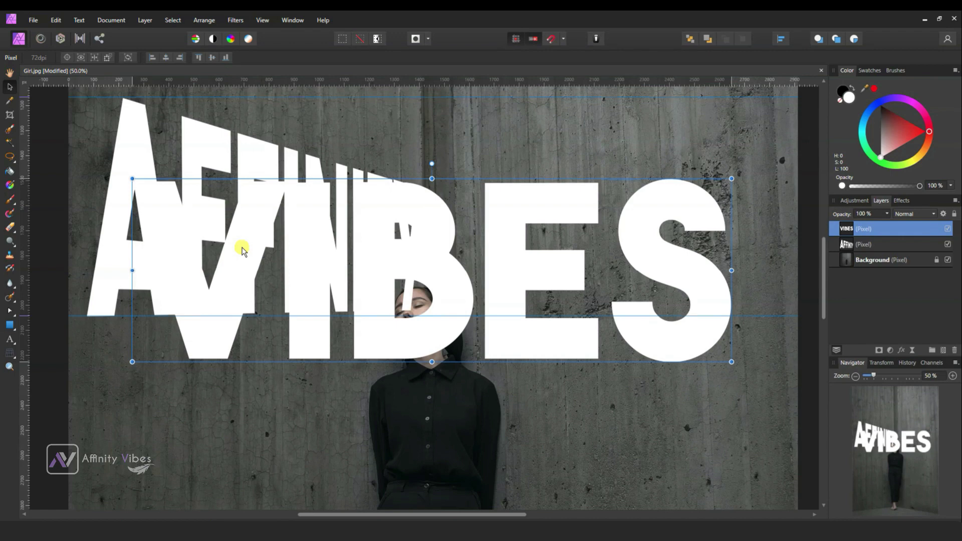
drag(131, 365, 369, 264)
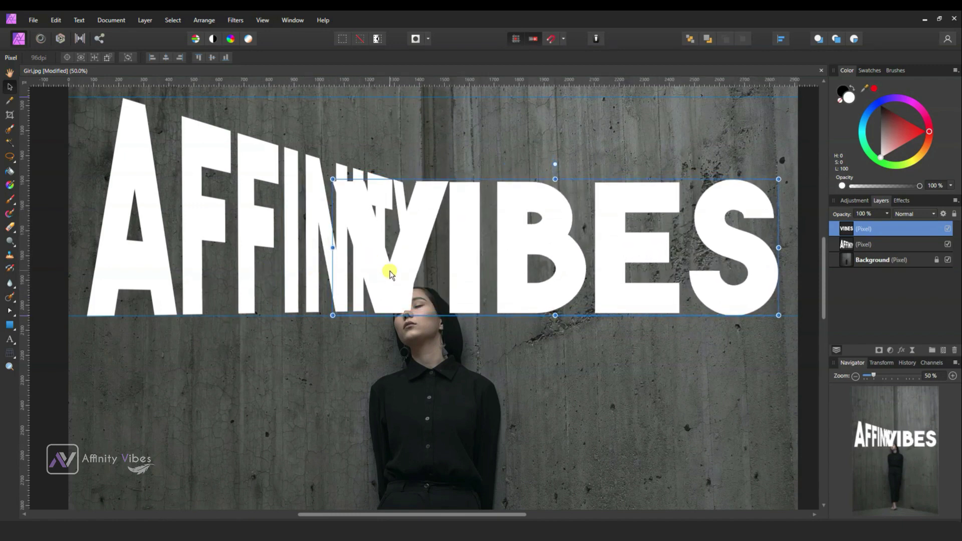
drag(9, 354, 78, 371)
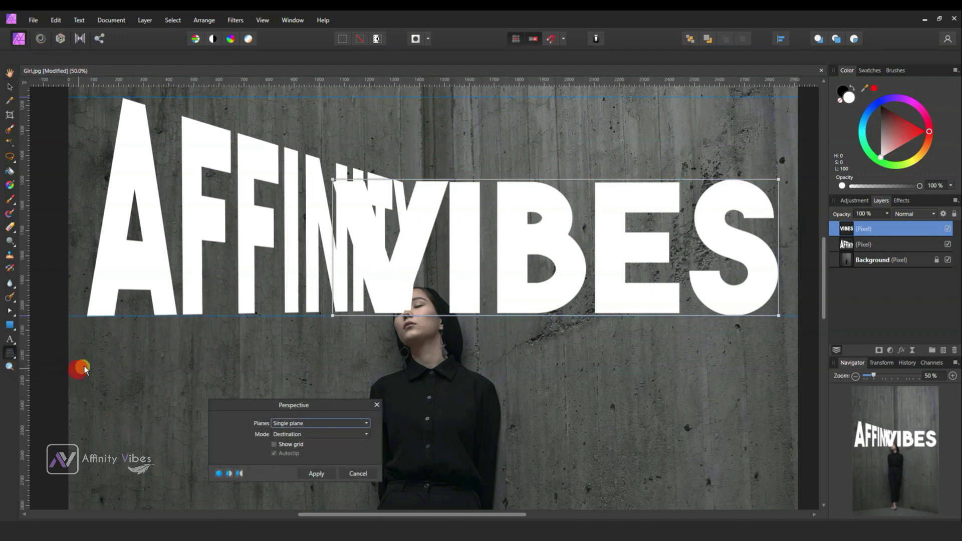
Step: Warp VIBES by pulling its left edge against AFFINITY and raising its right side taller
drag(298, 404, 203, 275)
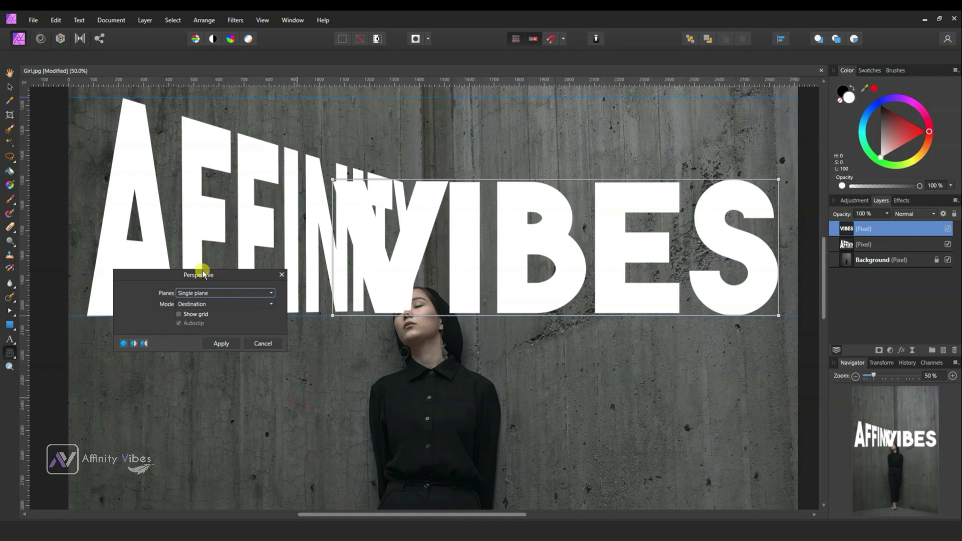
scroll(320, 241, up, 2)
drag(333, 242, 428, 253)
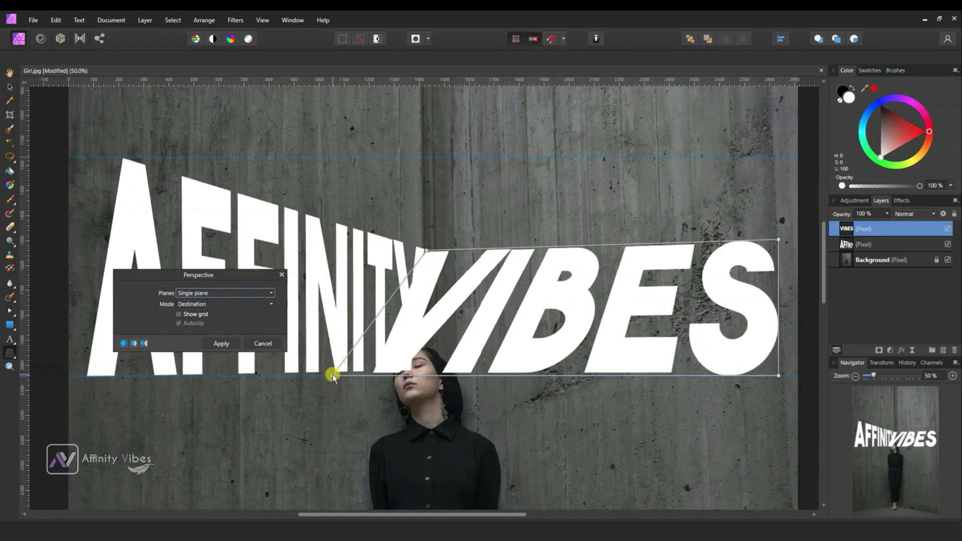
drag(332, 375, 428, 375)
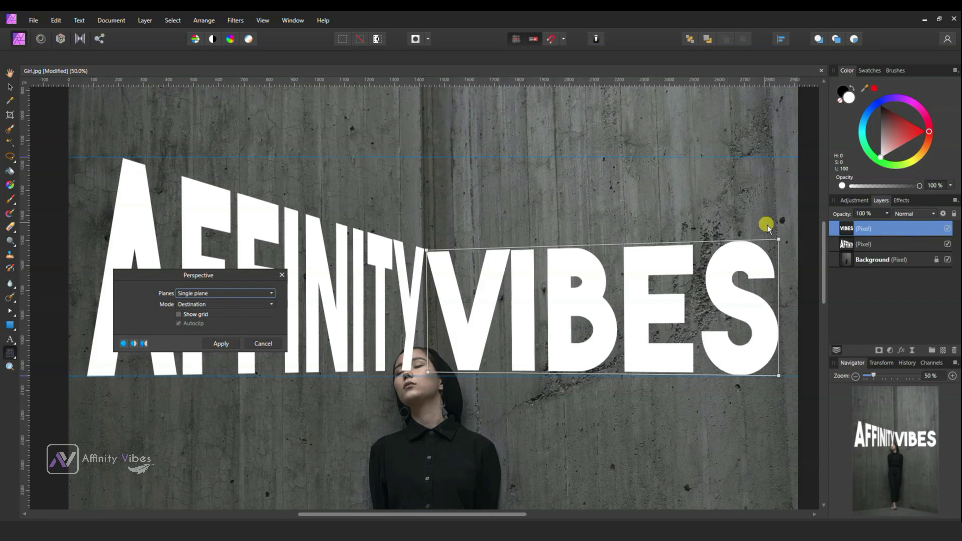
drag(778, 241, 777, 157)
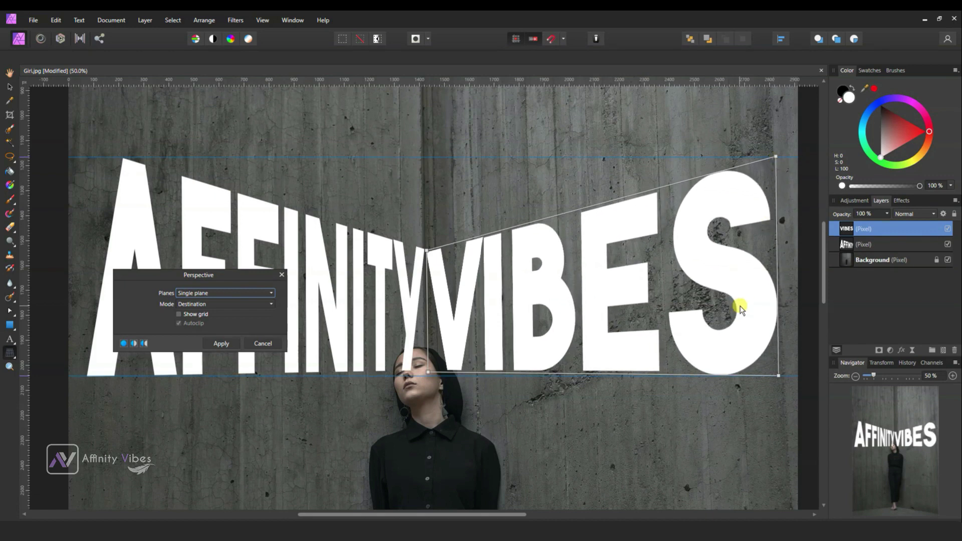
Step: Fine-tune the VIBES corners at the join with AFFINITY and apply the perspective warp
key(ctrl+plus)
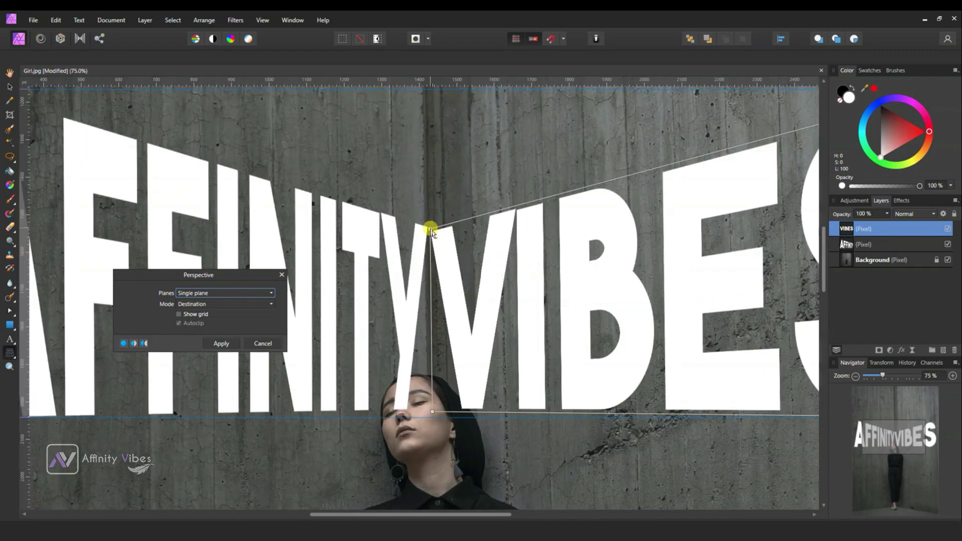
drag(430, 229, 431, 229)
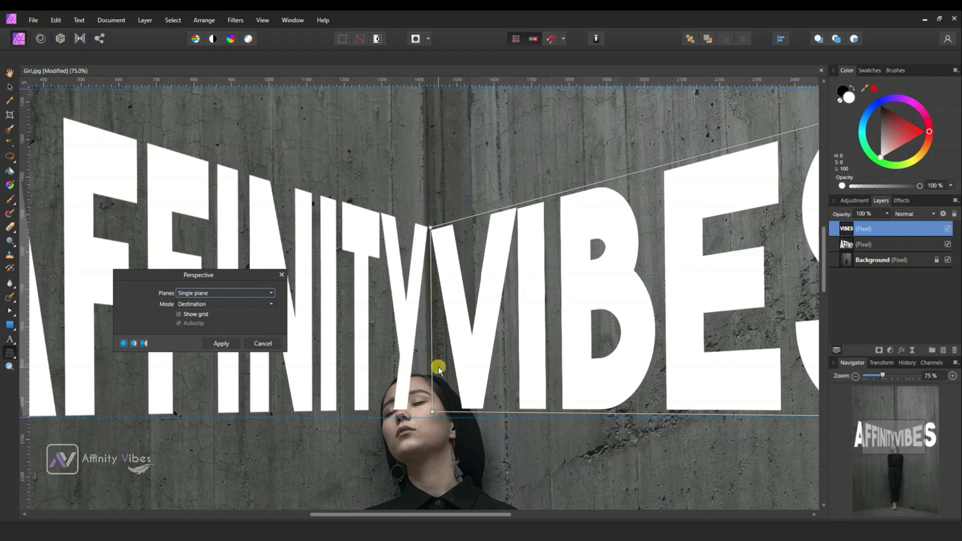
key(ctrl+minus)
key(ctrl+minus)
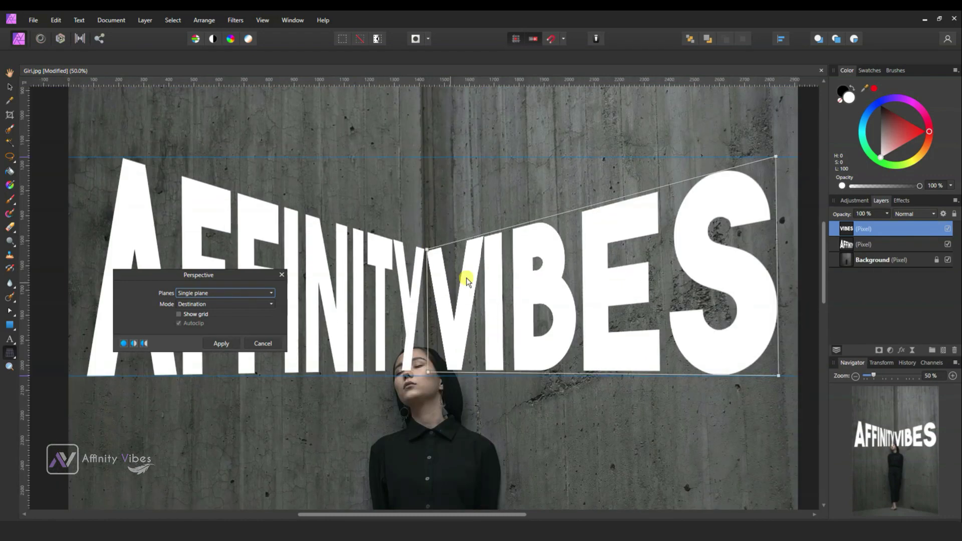
key(ctrl+plus)
drag(778, 169, 777, 157)
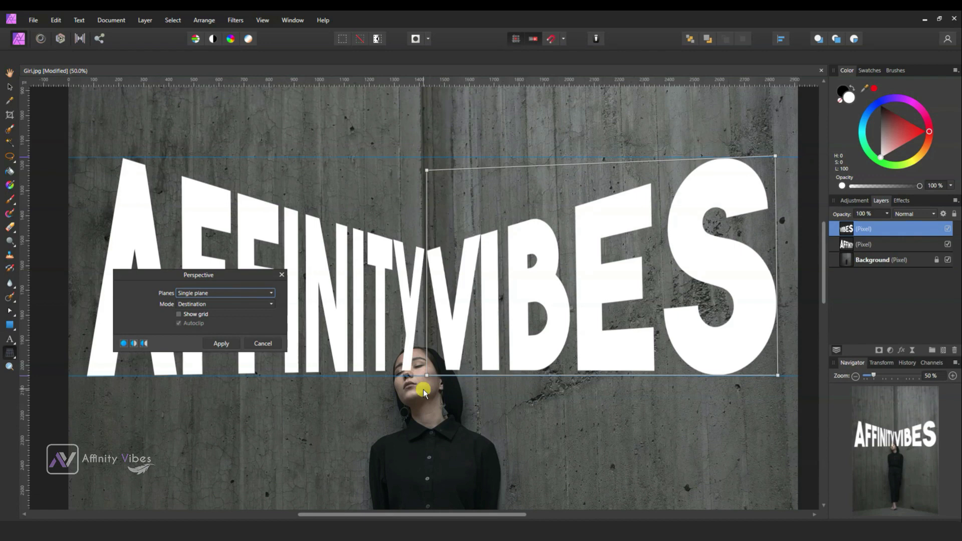
drag(427, 375, 427, 366)
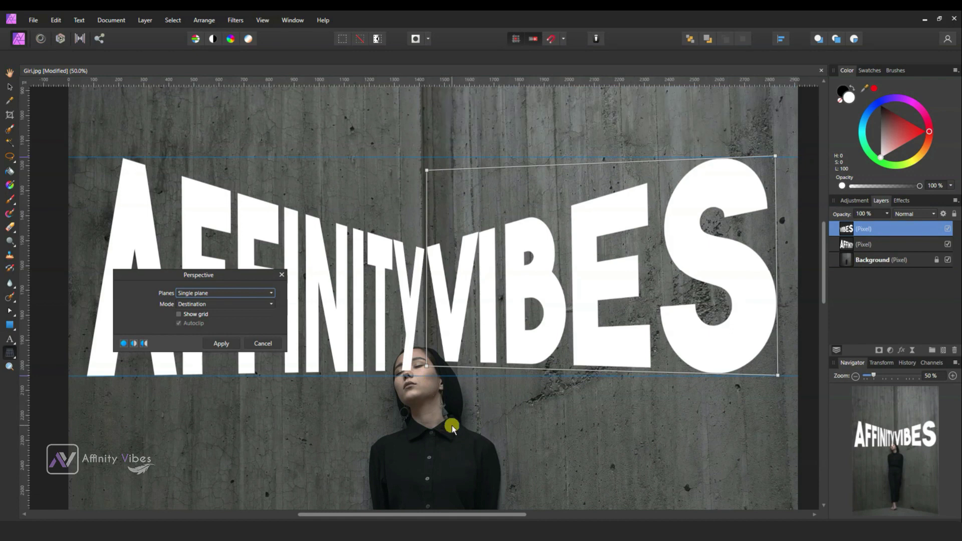
key(ctrl+z)
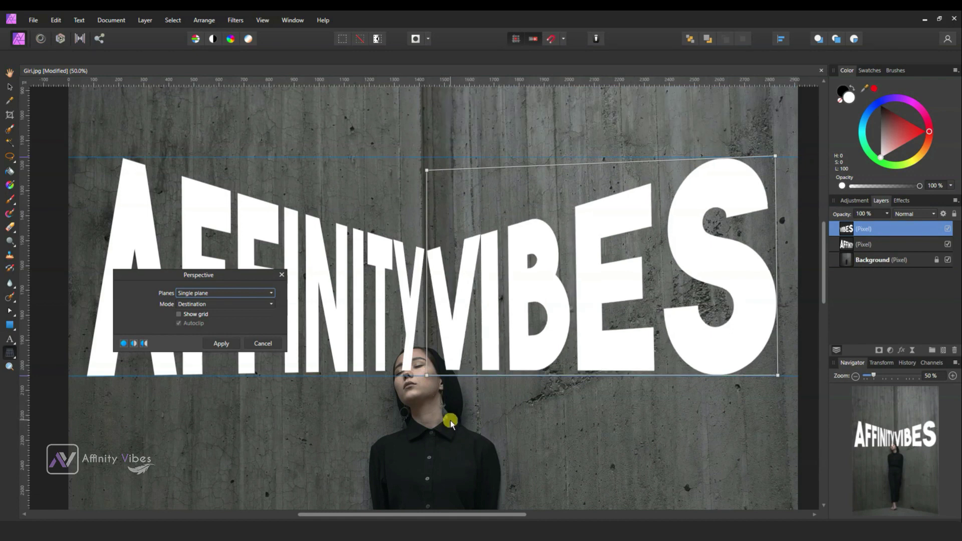
key(v)
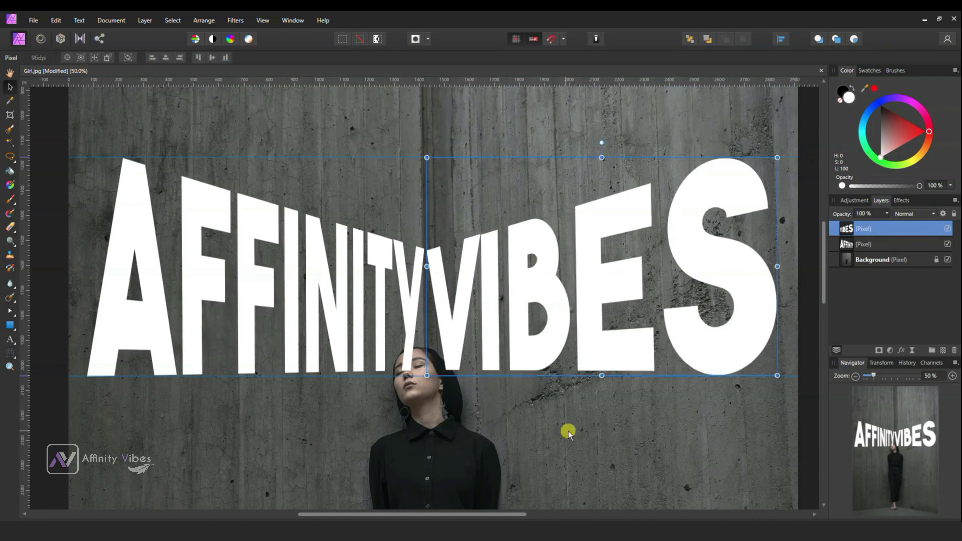
Step: Drag the horizontal guide lines off the canvas and select the AFFINITY layer
click(11, 73)
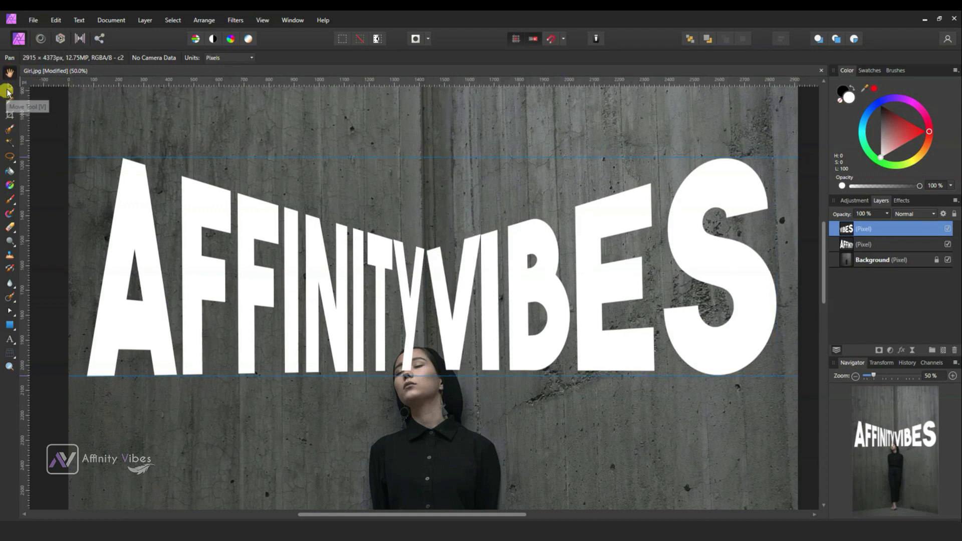
click(9, 87)
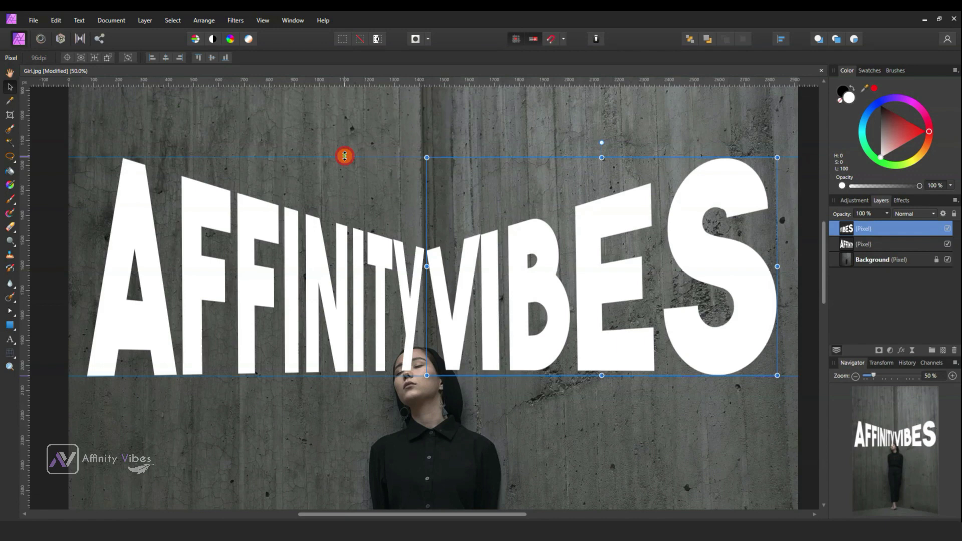
mouse_move(344, 156)
mouse_down()
mouse_move(425, 365)
mouse_move(404, 371)
mouse_move(410, 377)
mouse_up()
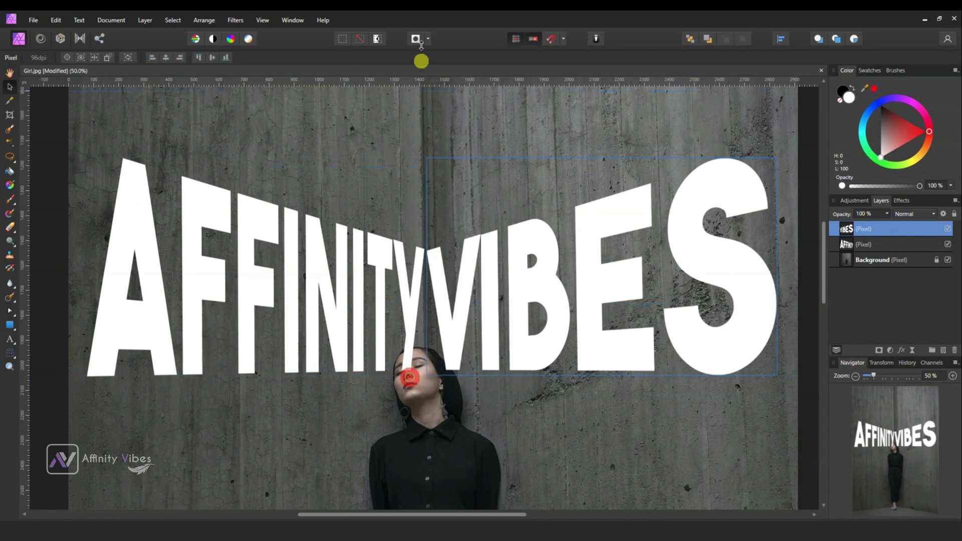
click(848, 246)
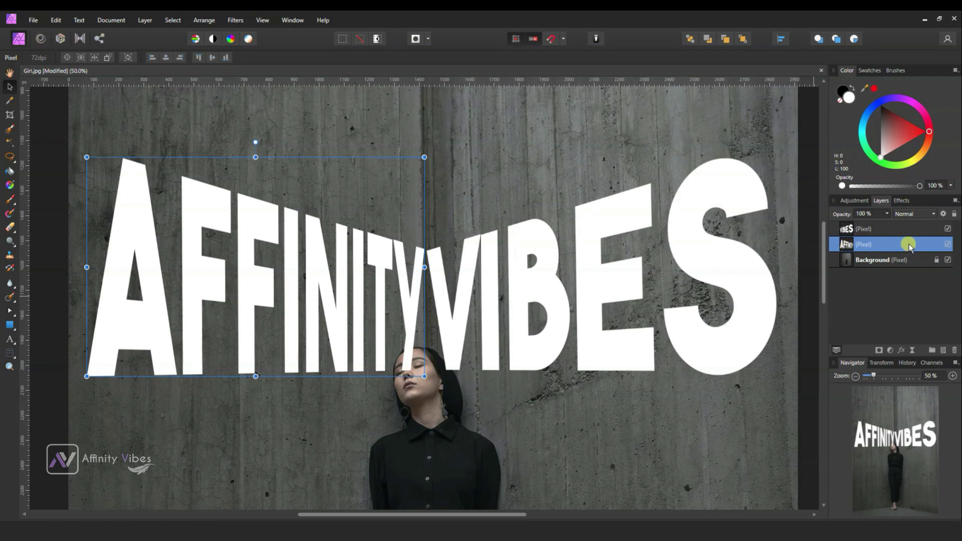
Step: Set both the AFFINITY and VIBES layers to Overlay blend mode
click(932, 214)
drag(943, 246, 943, 280)
click(920, 286)
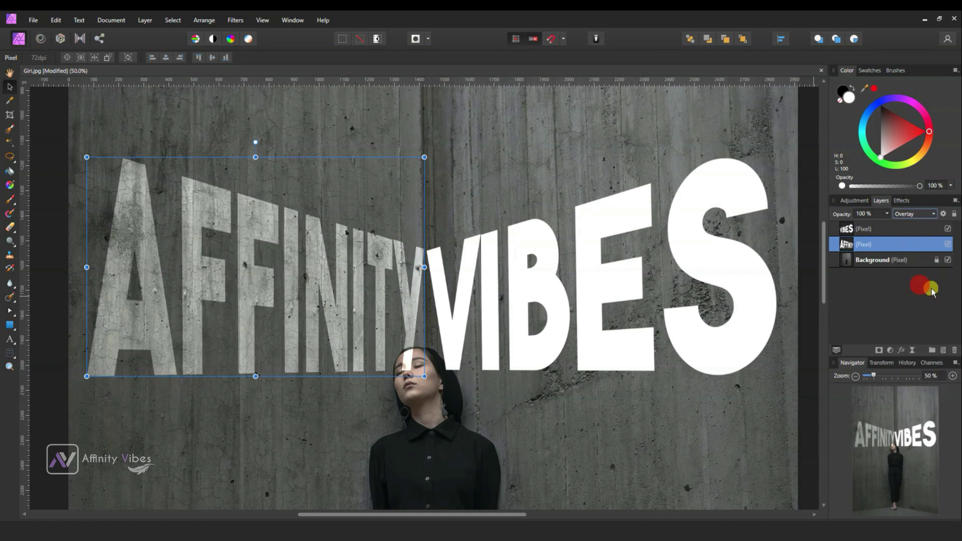
click(859, 229)
click(934, 215)
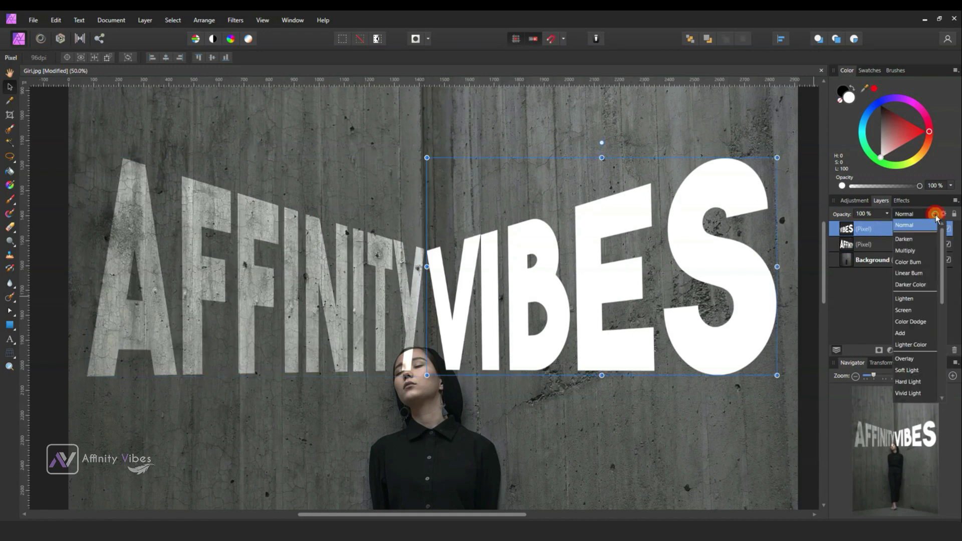
drag(942, 288, 943, 306)
click(919, 323)
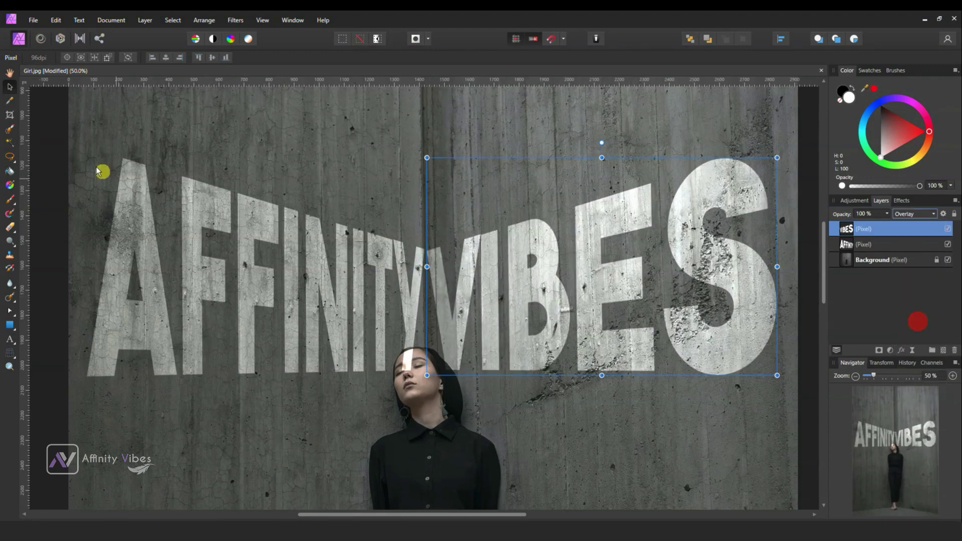
Step: Delete both horizontal guides by dragging them onto the top ruler, viewing at 50%
click(9, 73)
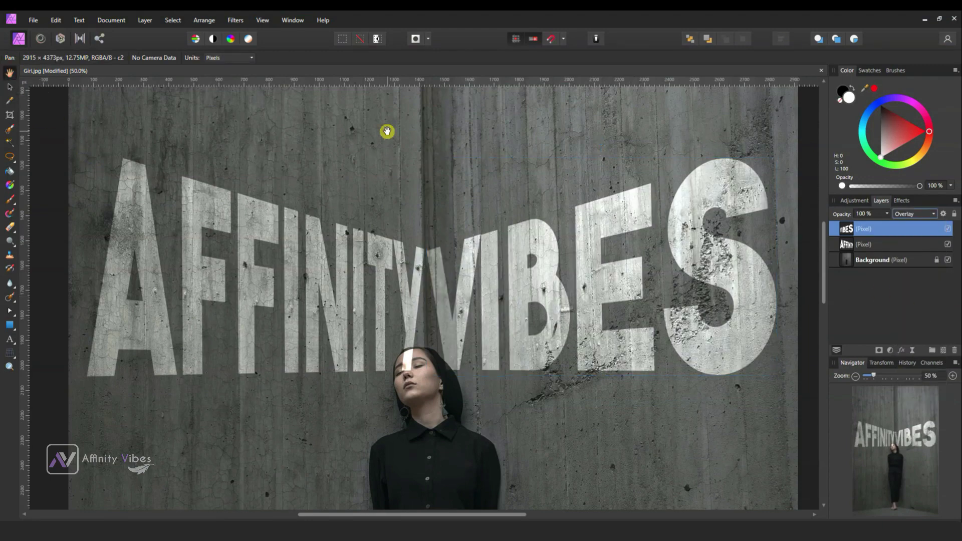
key(ctrl+minus)
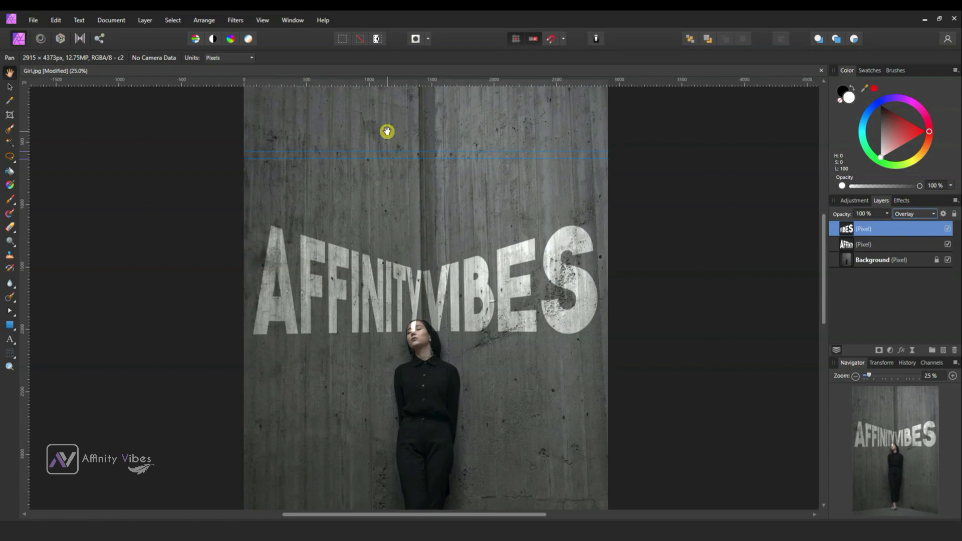
click(9, 86)
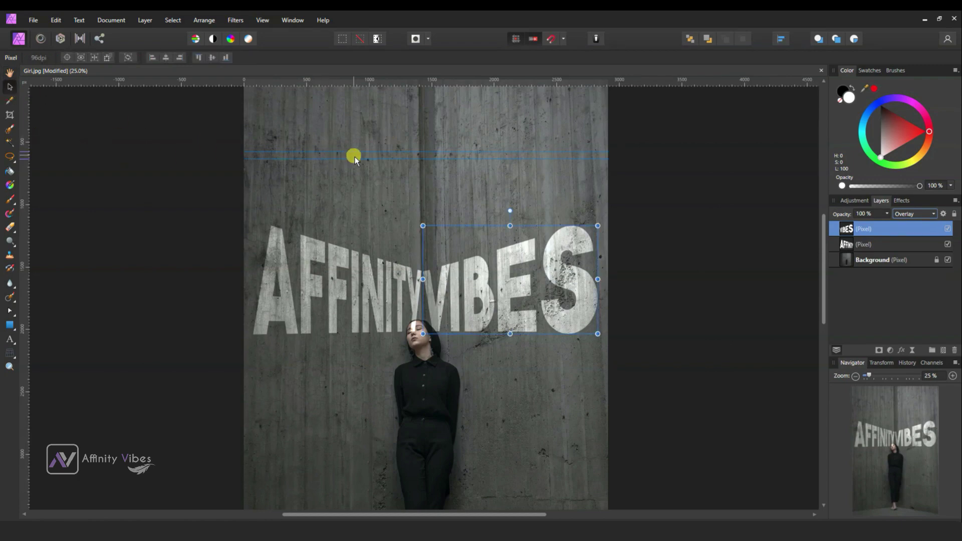
drag(356, 157, 351, 25)
drag(385, 153, 375, 14)
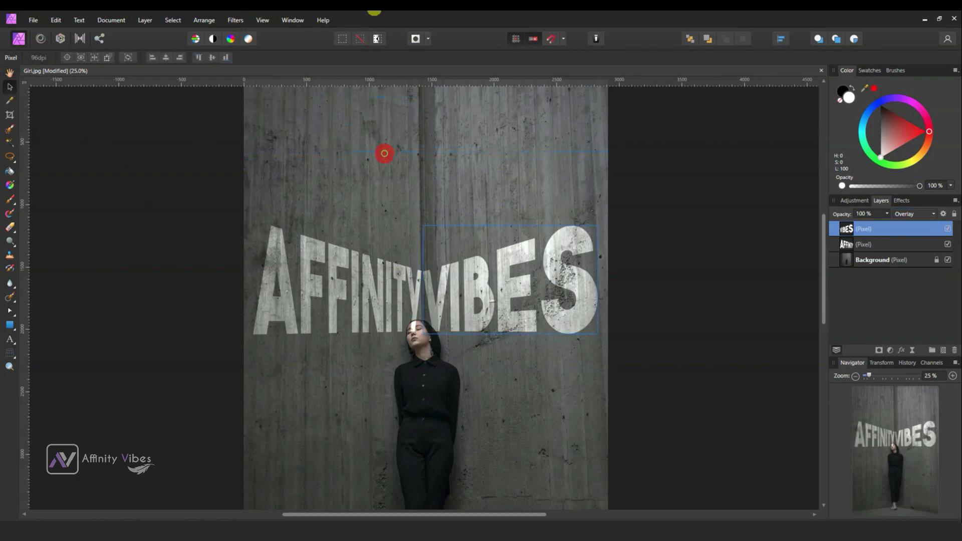
key(ctrl+minus)
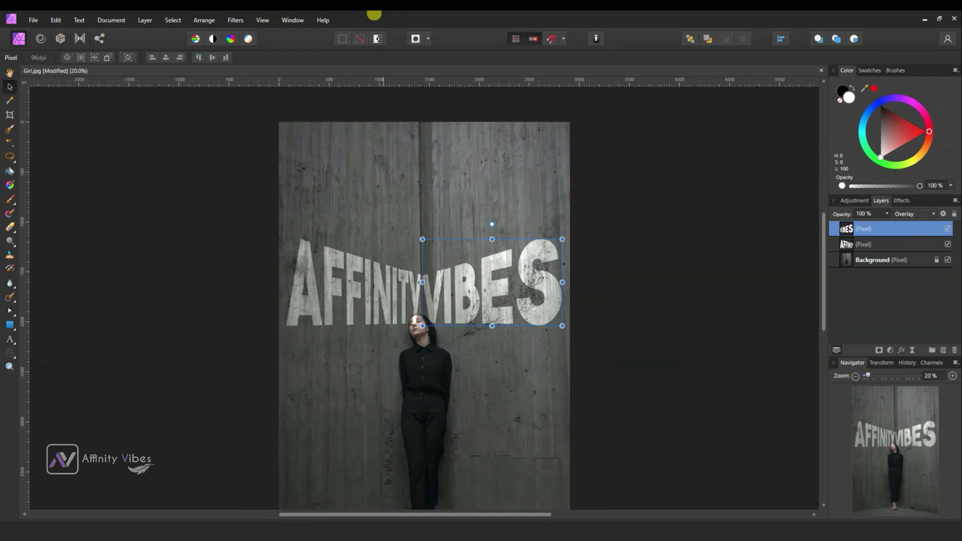
key(ctrl+plus)
key(ctrl+plus)
key(ctrl+plus)
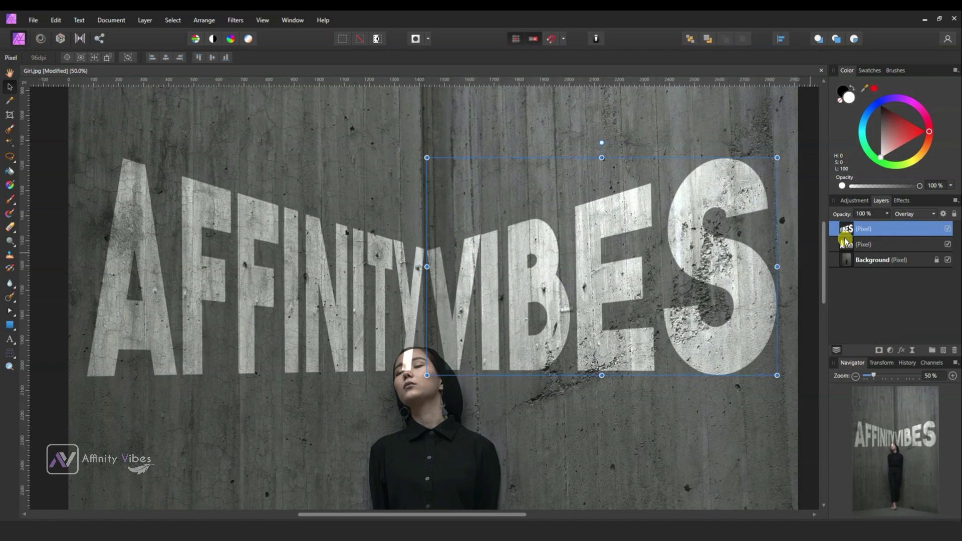
Step: Add a mask to VIBES and paint black with a small brush along the hair edge
click(881, 351)
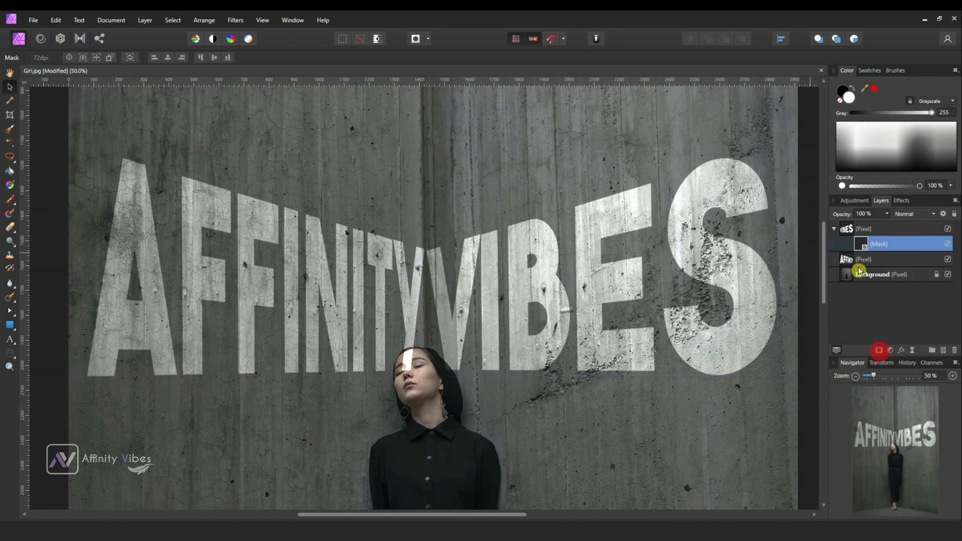
click(855, 90)
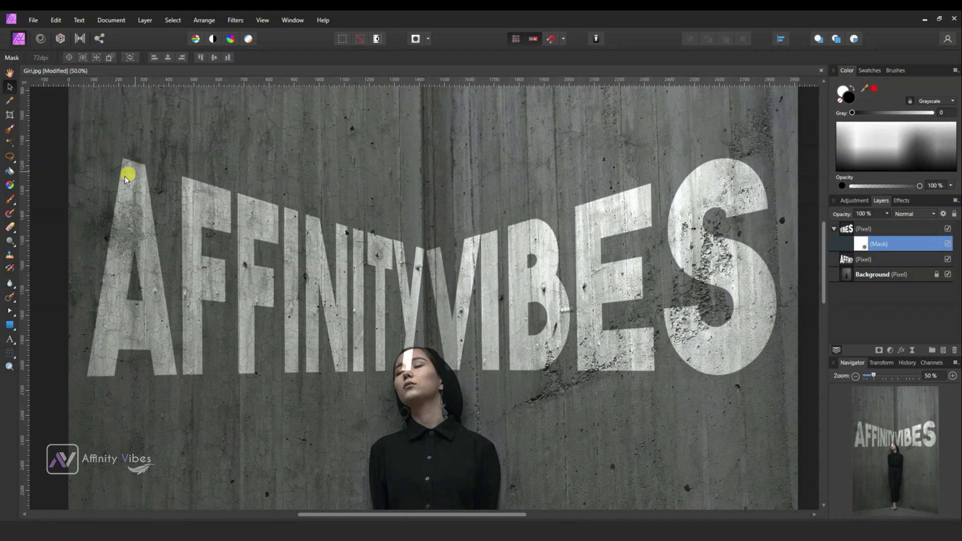
click(9, 200)
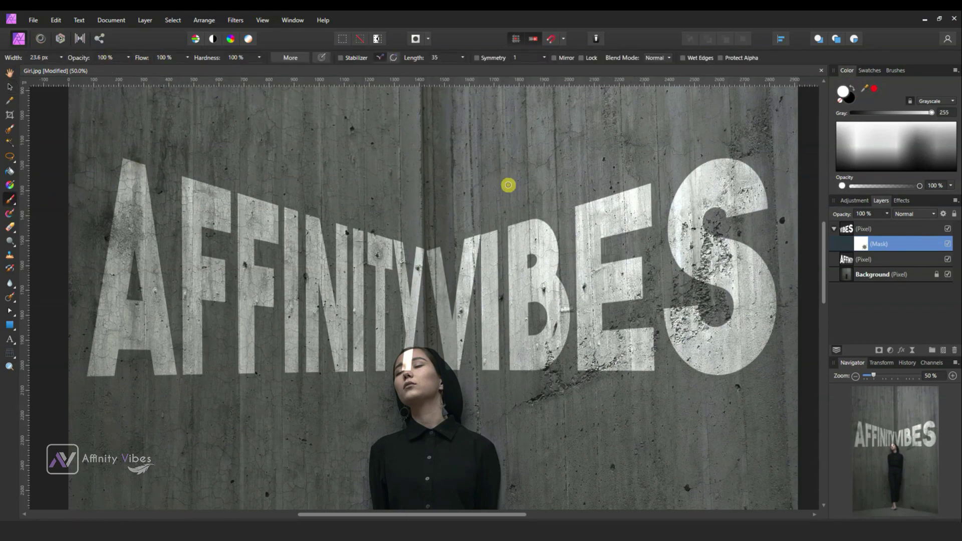
key(ctrl+1)
scroll(508, 185, down, 5)
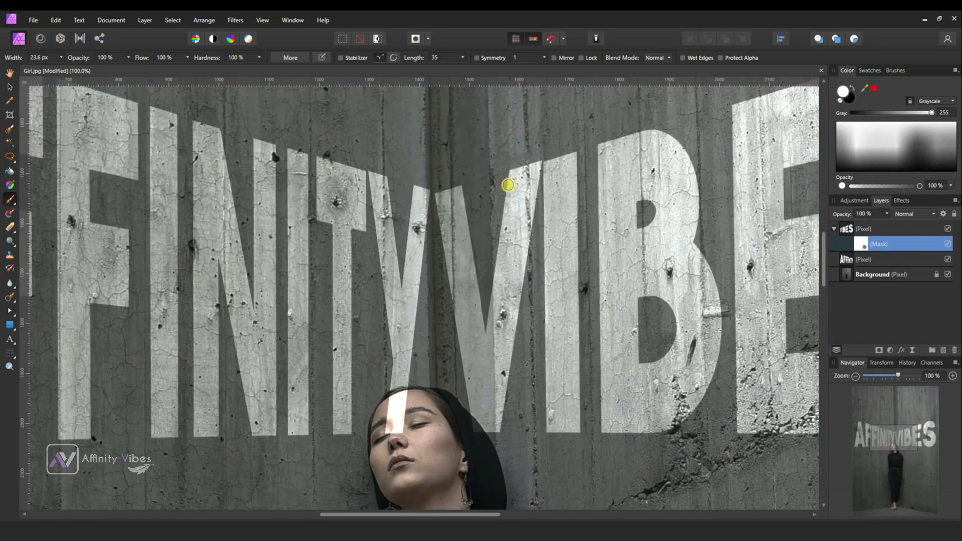
key(ctrl+plus)
key(ctrl+plus)
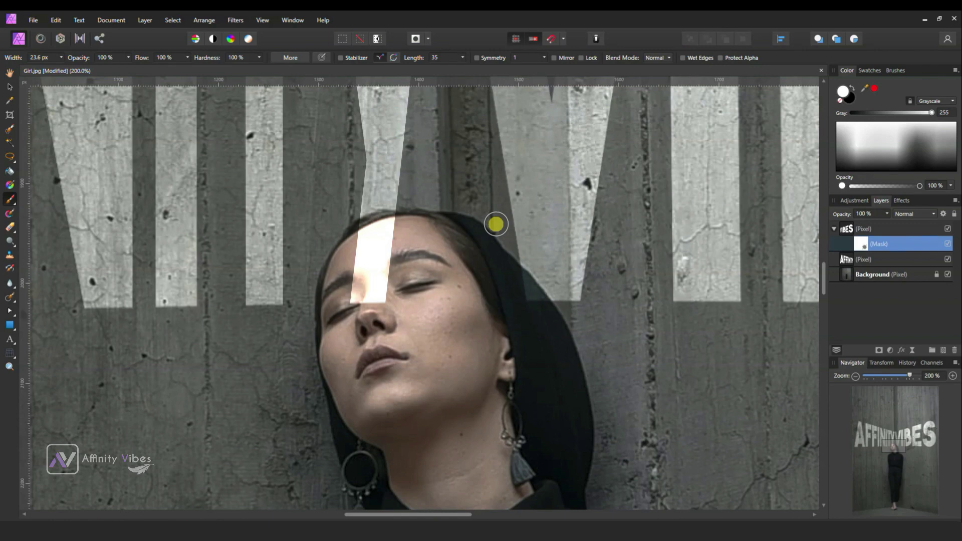
key(bracketleft)
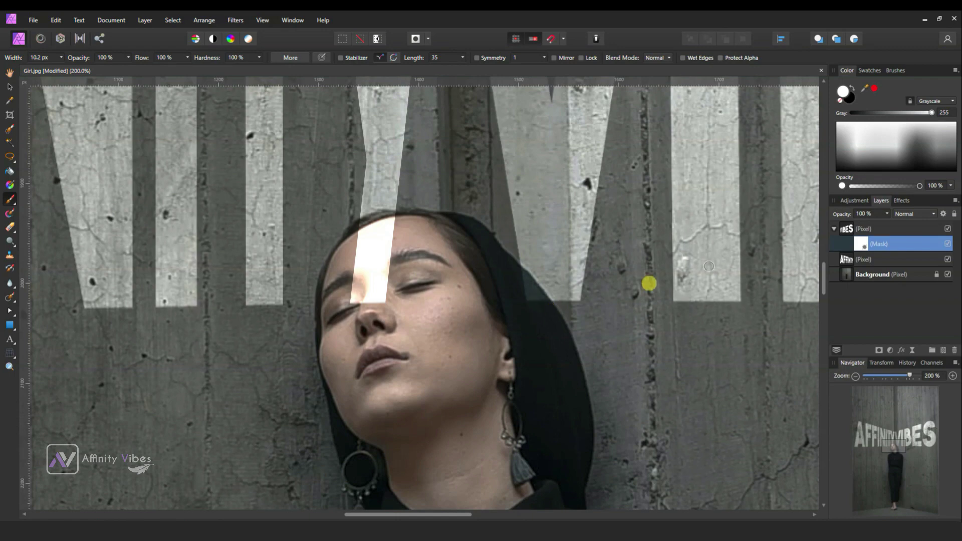
click(852, 89)
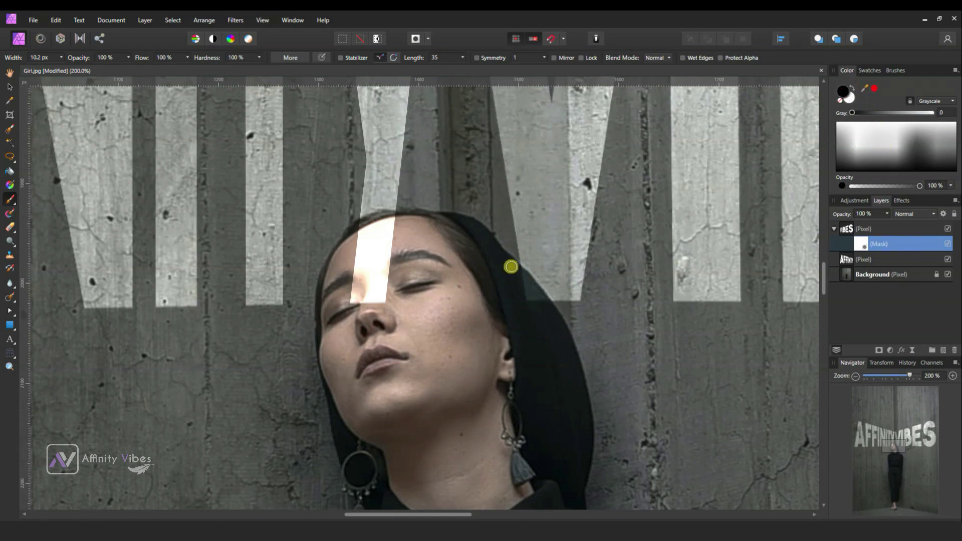
mouse_move(525, 277)
mouse_down()
mouse_move(537, 290)
mouse_move(522, 275)
mouse_move(522, 294)
mouse_move(509, 296)
mouse_up()
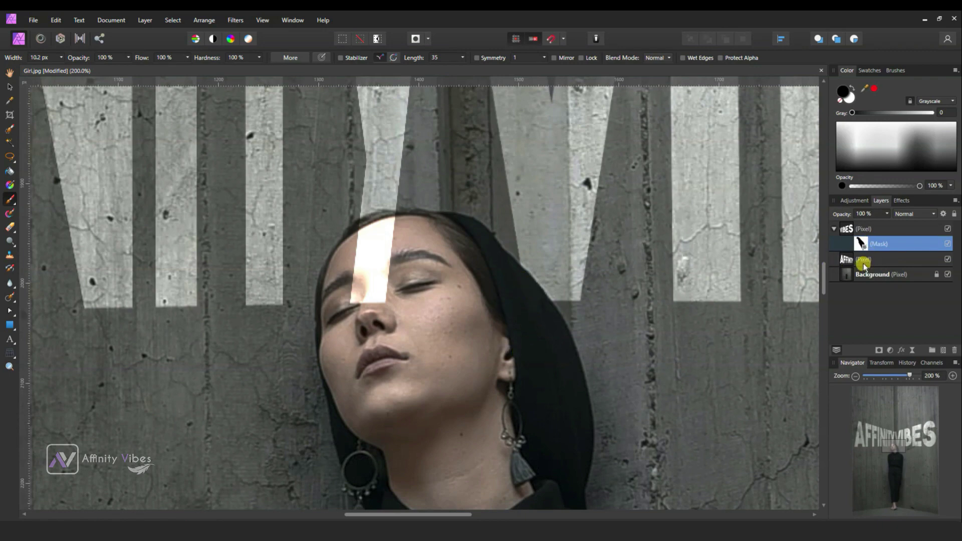
click(884, 258)
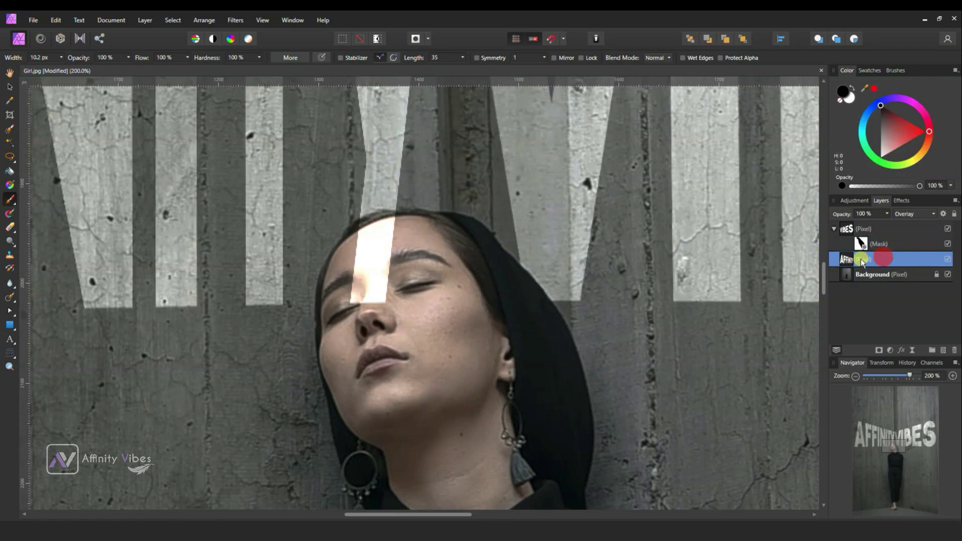
Step: Add a mask to AFFINITY and paint out the bright band across her hairline and face
click(881, 351)
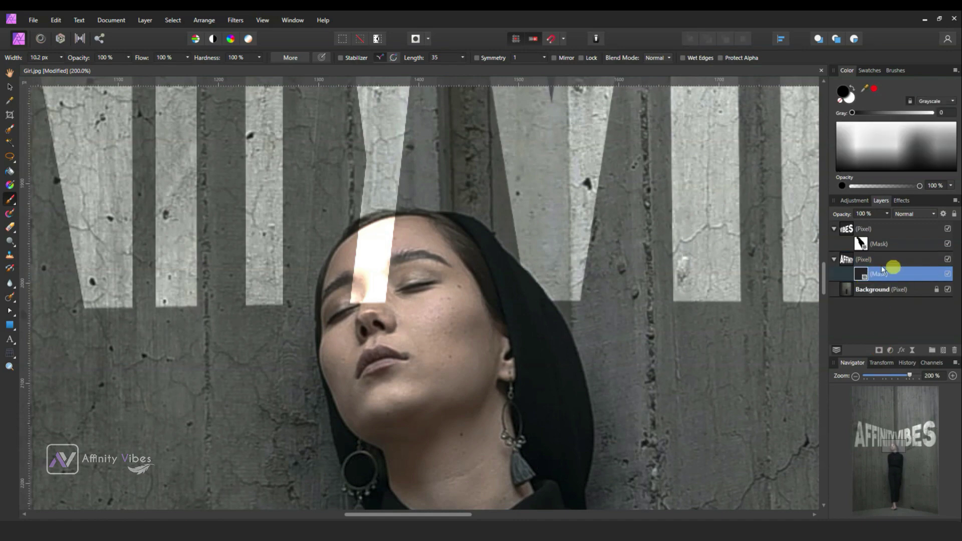
mouse_move(401, 217)
mouse_down()
mouse_move(379, 222)
mouse_move(372, 241)
mouse_up()
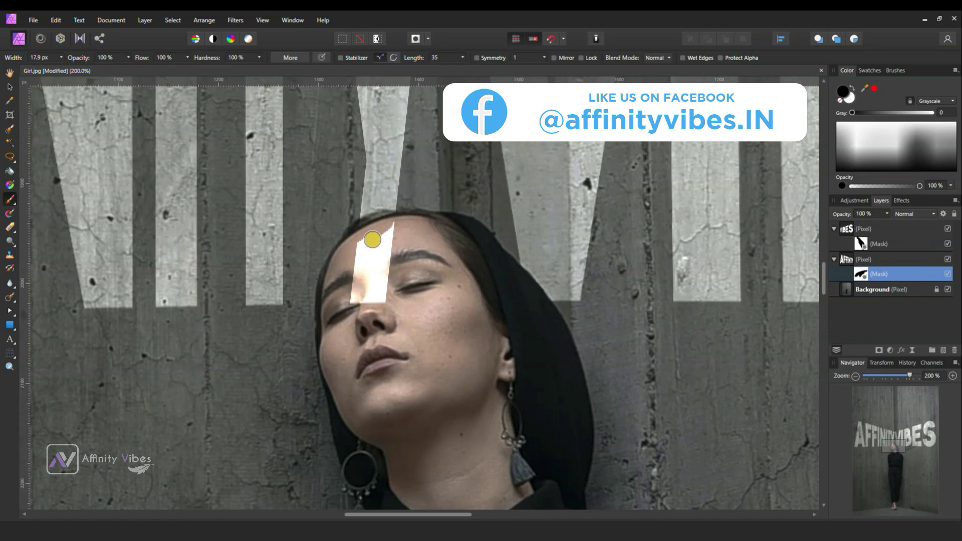
mouse_move(366, 237)
mouse_down()
mouse_move(400, 225)
mouse_move(360, 239)
mouse_move(397, 226)
mouse_move(345, 272)
mouse_move(380, 253)
mouse_move(361, 315)
mouse_move(348, 313)
mouse_move(361, 269)
mouse_move(389, 257)
mouse_move(397, 297)
mouse_up()
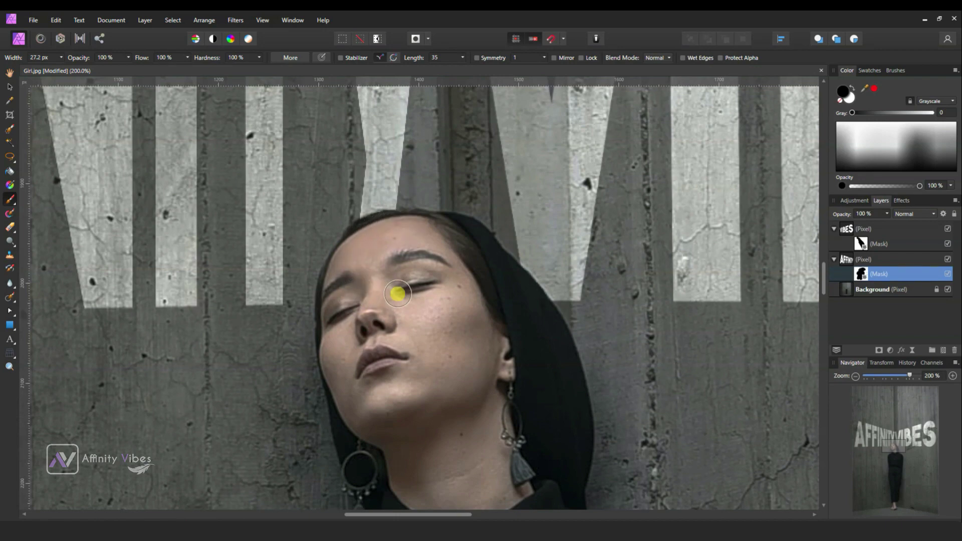
key(ctrl+0)
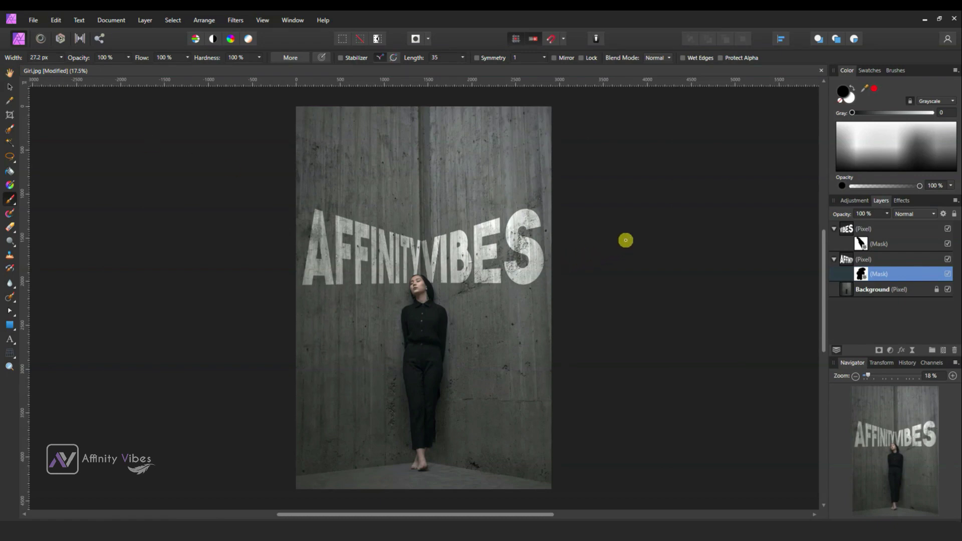
Step: Collapse the VIBES and AFFINITY layers and select both together
click(835, 259)
click(835, 229)
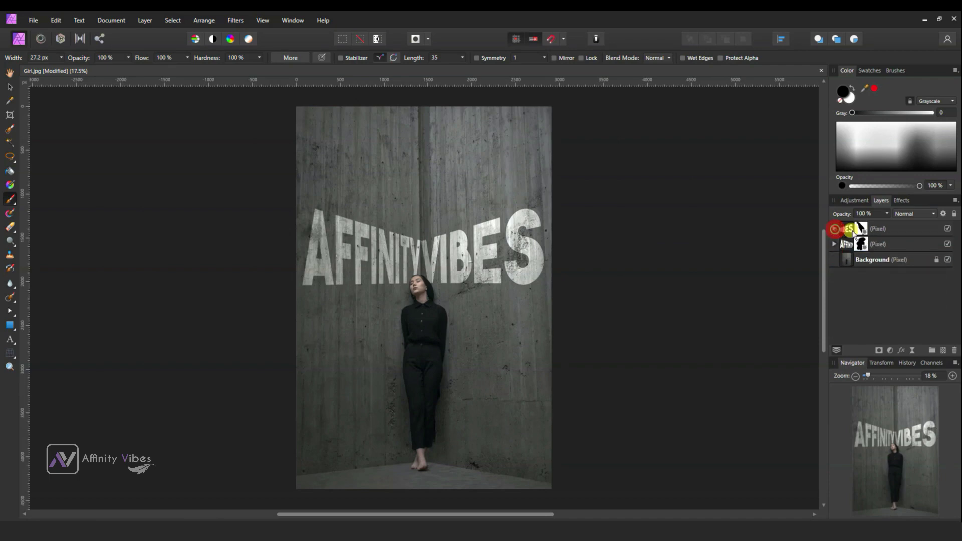
click(885, 229)
shift+click(893, 245)
key(ctrl+minus)
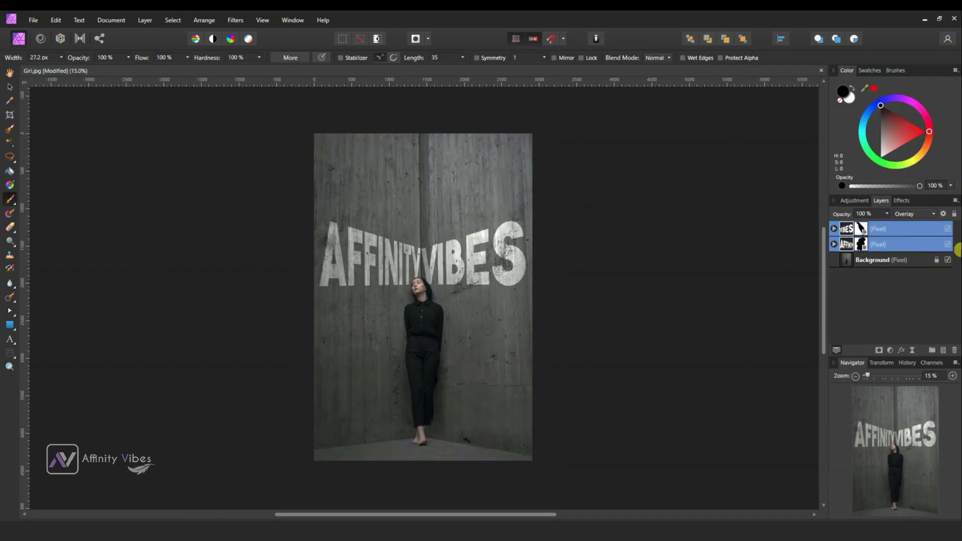
key(ctrl+plus)
key(ctrl+plus)
key(ctrl+plus)
key(ctrl+plus)
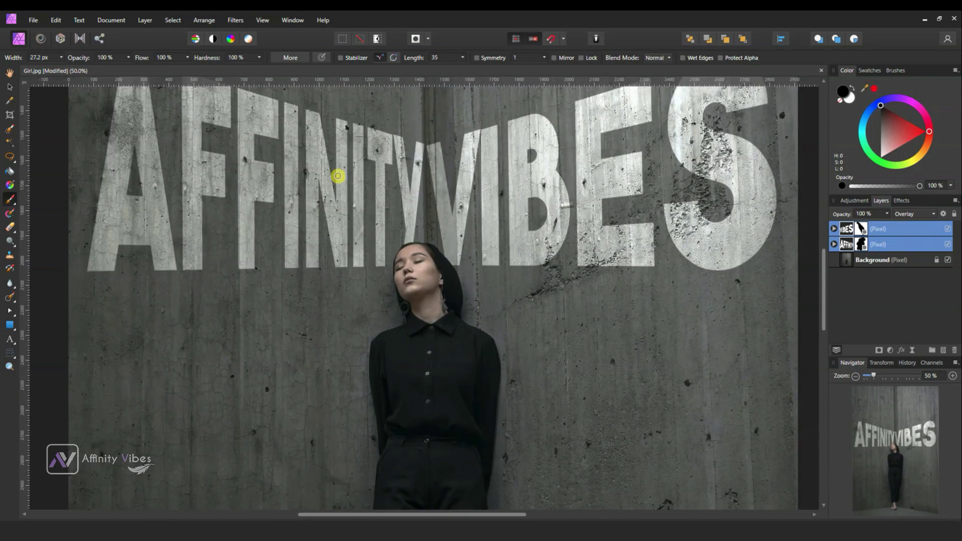
Step: Nudge both title layers down about 65 px, then zoom to 100% on the face
click(11, 87)
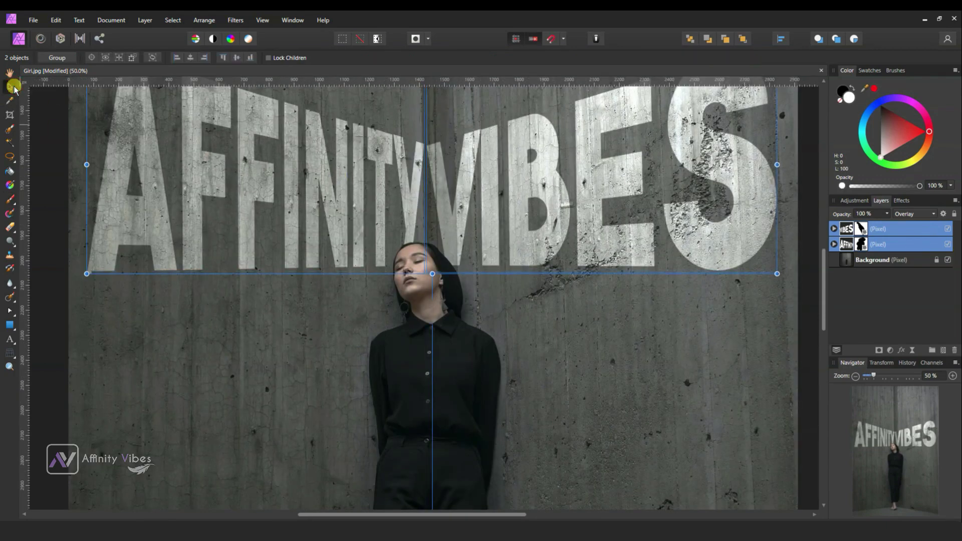
key(shift+Down)
key(shift+Down)
key(shift+Down)
key(shift+Down)
key(shift+Down)
key(shift+Down)
key(shift+Down)
key(shift+Down)
key(shift+Down)
key(shift+Down)
key(shift+Down)
key(shift+Down)
key(shift+Down)
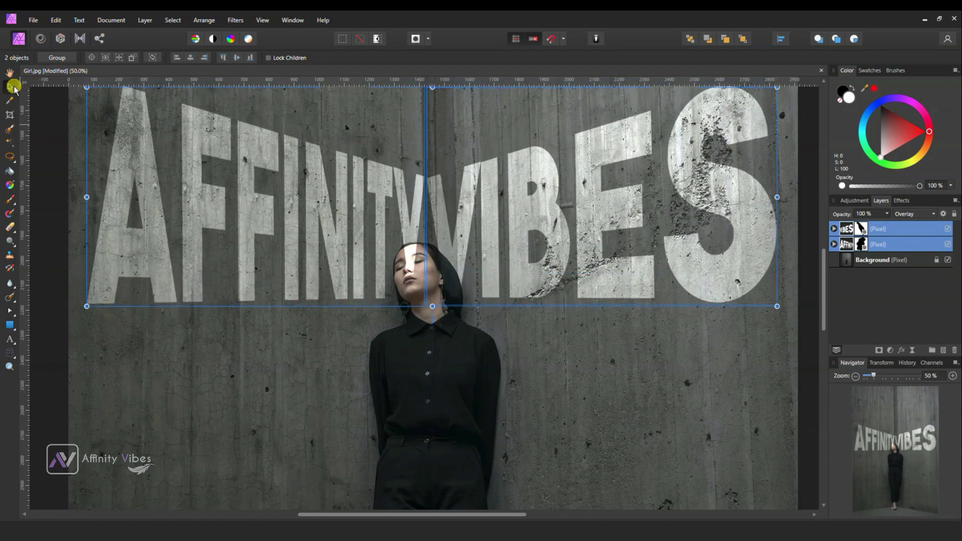
key(shift+Down)
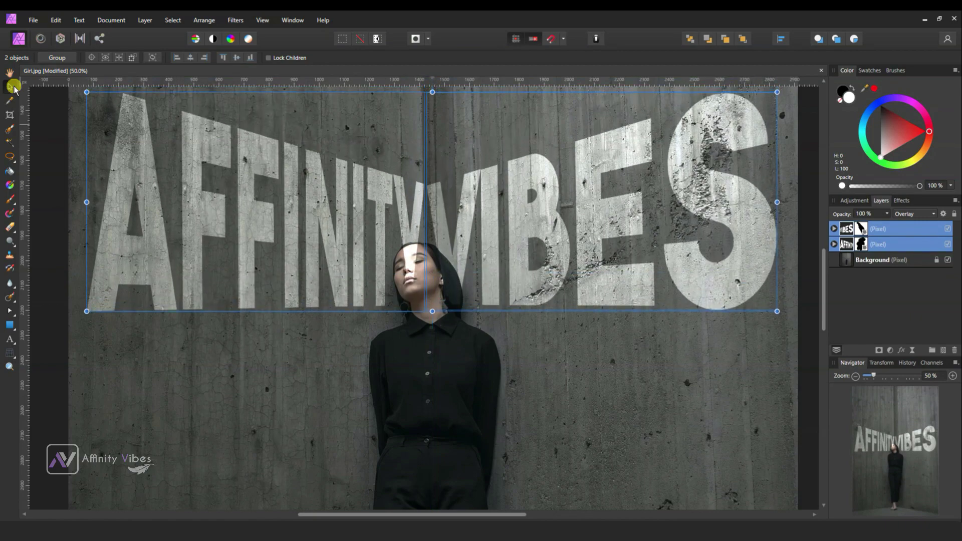
key(ctrl+1)
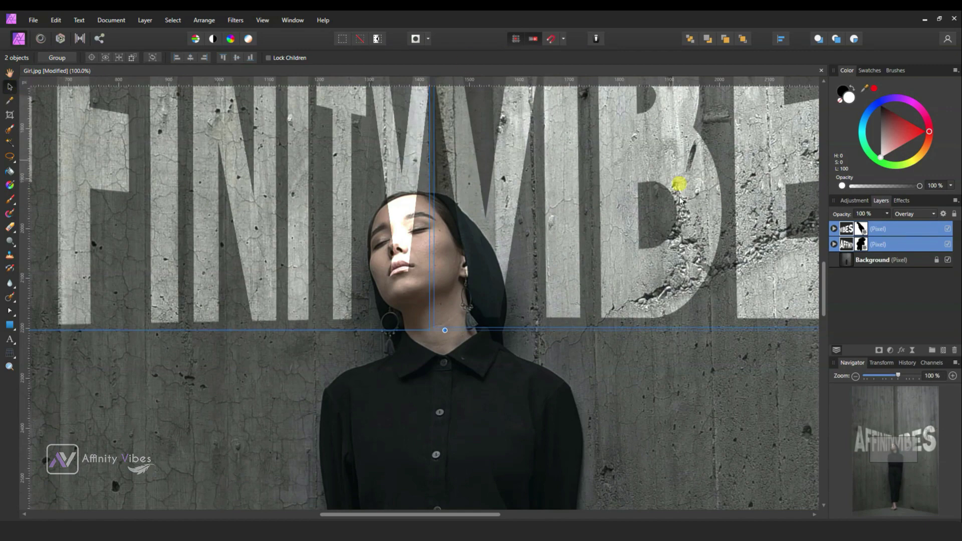
Step: Paint black on the AFFINITY layer's mask to hide the top of the light stripe
click(863, 245)
key(b)
key(ctrl+2)
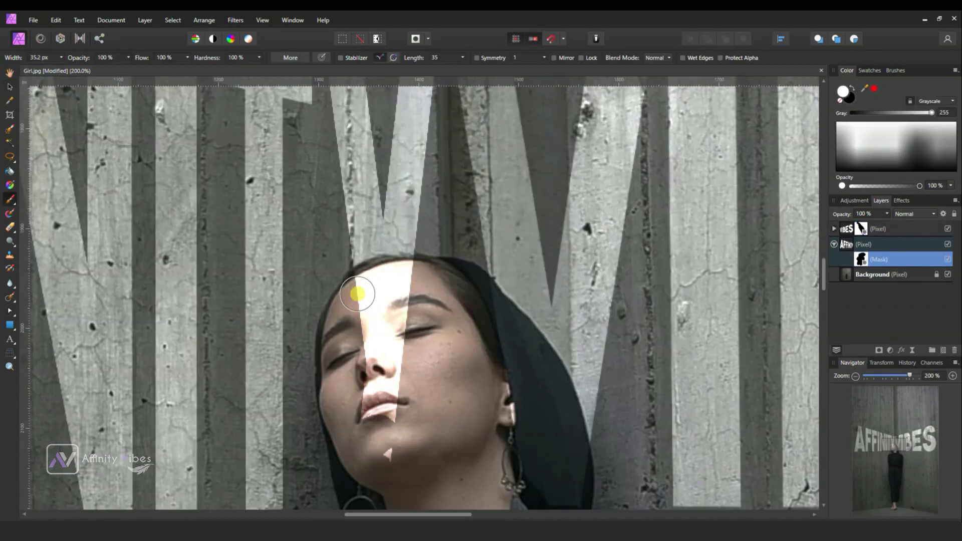
click(355, 288)
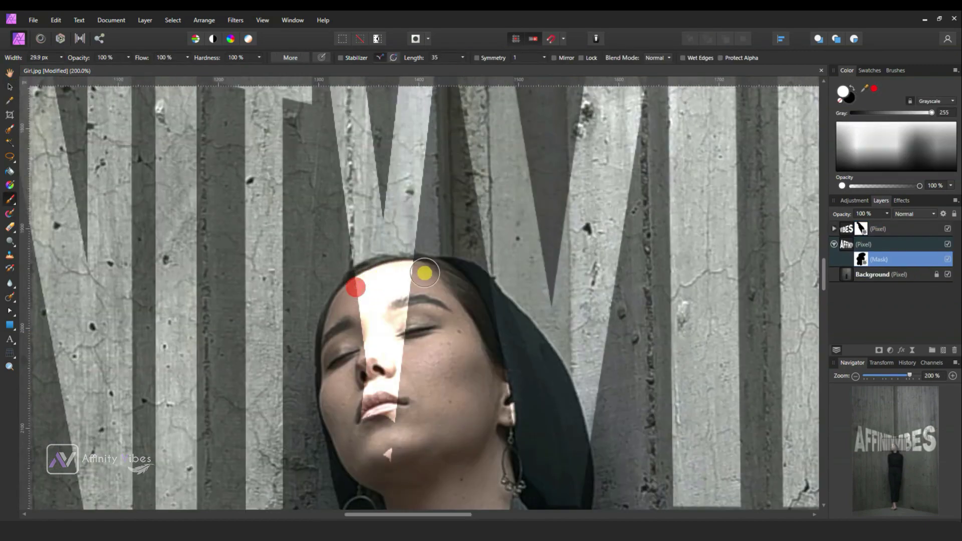
click(852, 89)
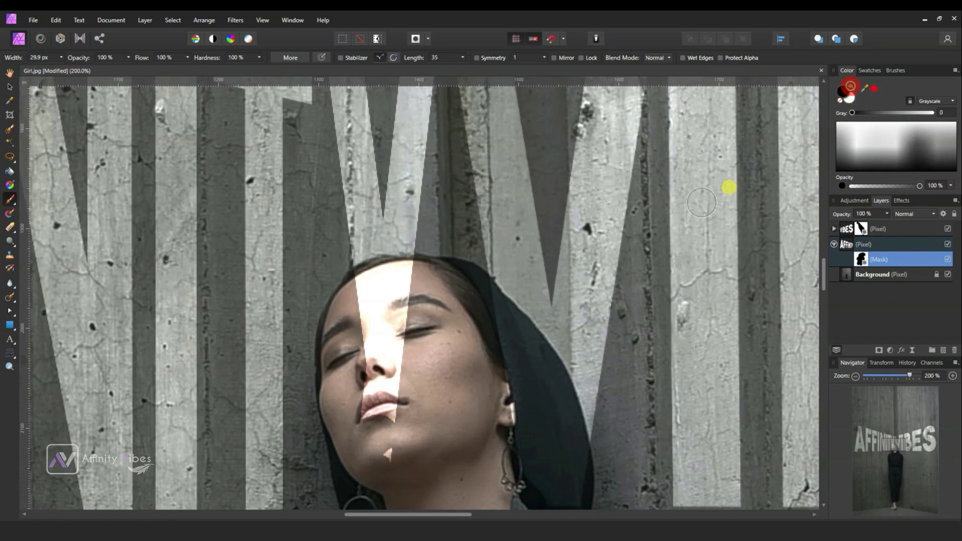
mouse_move(351, 285)
mouse_down()
mouse_move(427, 278)
mouse_move(379, 278)
mouse_move(418, 276)
mouse_move(387, 270)
mouse_move(358, 290)
mouse_move(380, 272)
mouse_move(424, 270)
mouse_move(378, 272)
mouse_move(417, 266)
mouse_move(425, 270)
mouse_move(364, 274)
mouse_move(440, 312)
mouse_up()
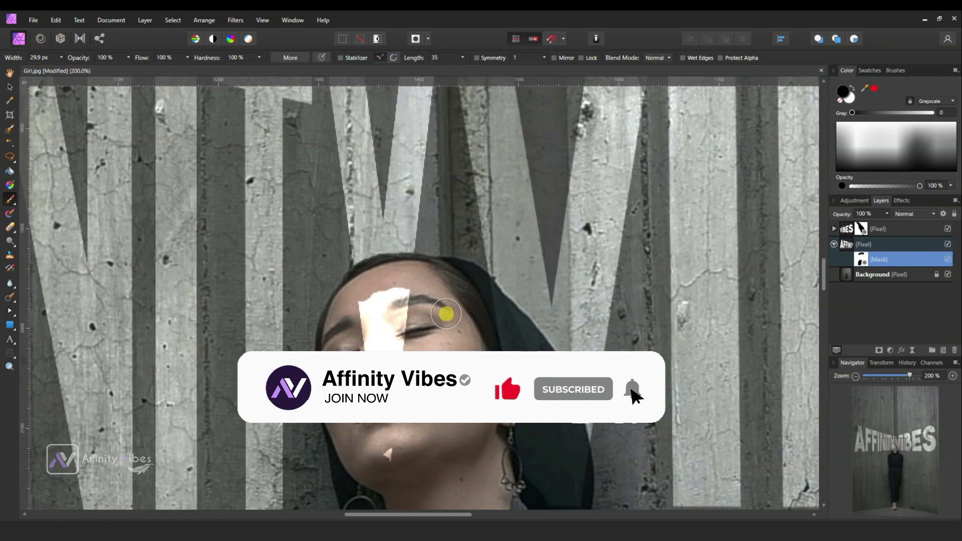
Step: With a larger brush, paint out the white streak from her lips to forehead, then collapse the layer
scroll(423, 224, down, 3)
key(bracketright)
drag(423, 224, 407, 221)
mouse_move(389, 341)
mouse_down()
mouse_move(368, 348)
mouse_move(373, 229)
mouse_move(373, 306)
mouse_move(384, 227)
mouse_move(411, 222)
mouse_move(452, 264)
mouse_move(457, 308)
mouse_up()
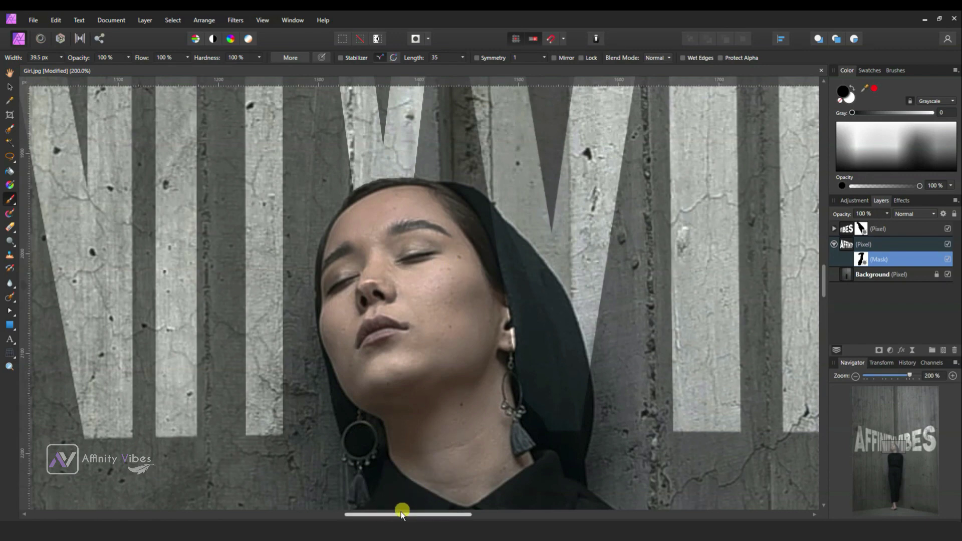
scroll(410, 434, up, 2)
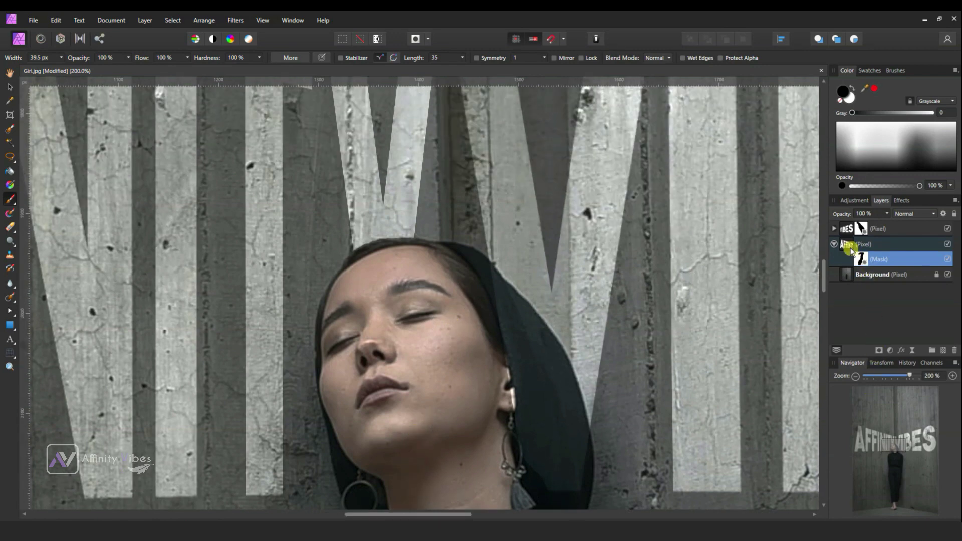
click(834, 244)
Step: Paint black on the VIBES mask over her temple and the hood's right edge using a 28.6 px brush, then fit the image to view
click(834, 229)
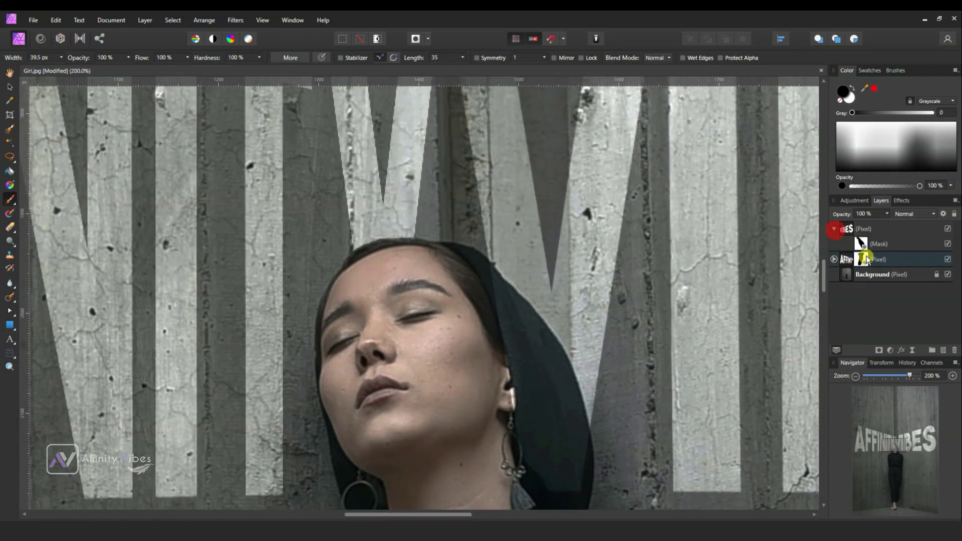
click(862, 244)
scroll(454, 288, down, 2)
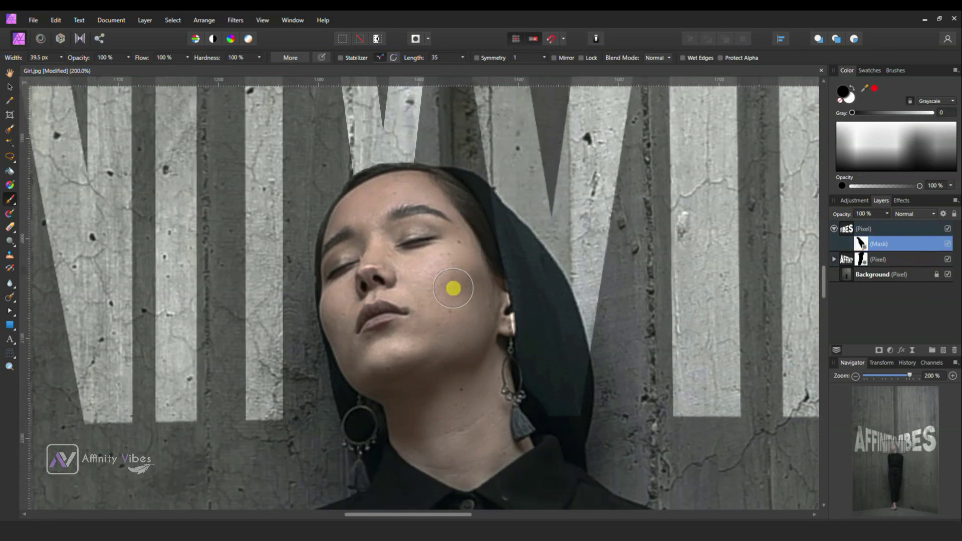
mouse_move(474, 202)
mouse_down()
mouse_move(518, 243)
mouse_move(512, 248)
mouse_up()
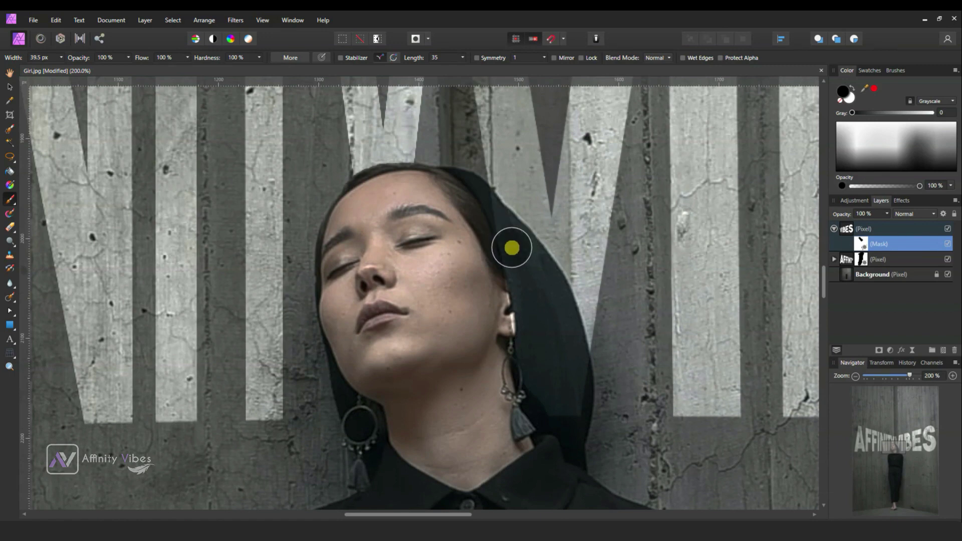
key(bracketleft)
key(bracketleft)
mouse_move(498, 219)
mouse_down()
mouse_move(513, 253)
mouse_move(524, 351)
mouse_move(569, 408)
mouse_move(571, 334)
mouse_move(554, 284)
mouse_move(509, 228)
mouse_move(507, 245)
mouse_move(548, 333)
mouse_move(555, 402)
mouse_move(536, 287)
mouse_move(474, 193)
mouse_move(518, 286)
mouse_move(522, 389)
mouse_move(555, 342)
mouse_move(580, 366)
mouse_move(591, 420)
mouse_move(569, 402)
mouse_up()
mouse_move(370, 362)
mouse_down()
mouse_move(377, 422)
mouse_move(463, 357)
mouse_up()
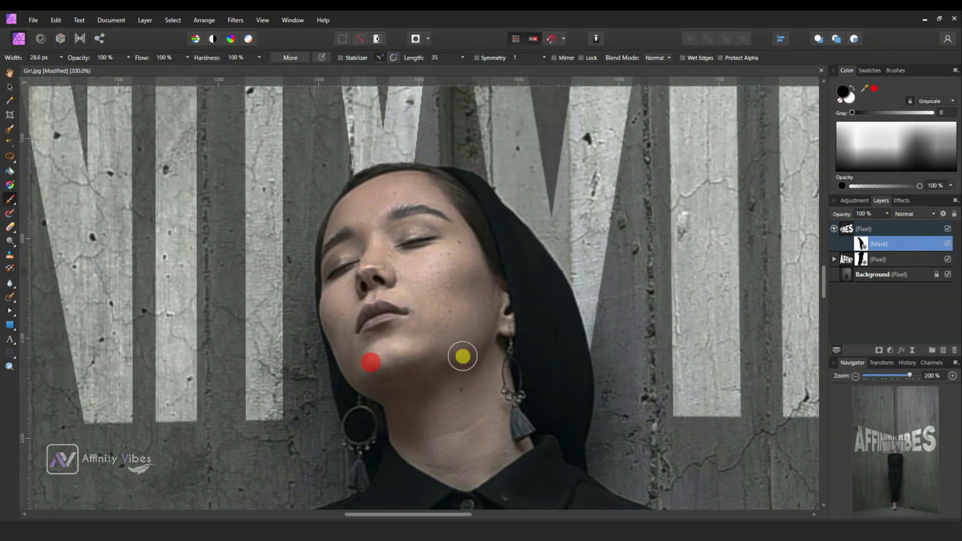
key(ctrl+0)
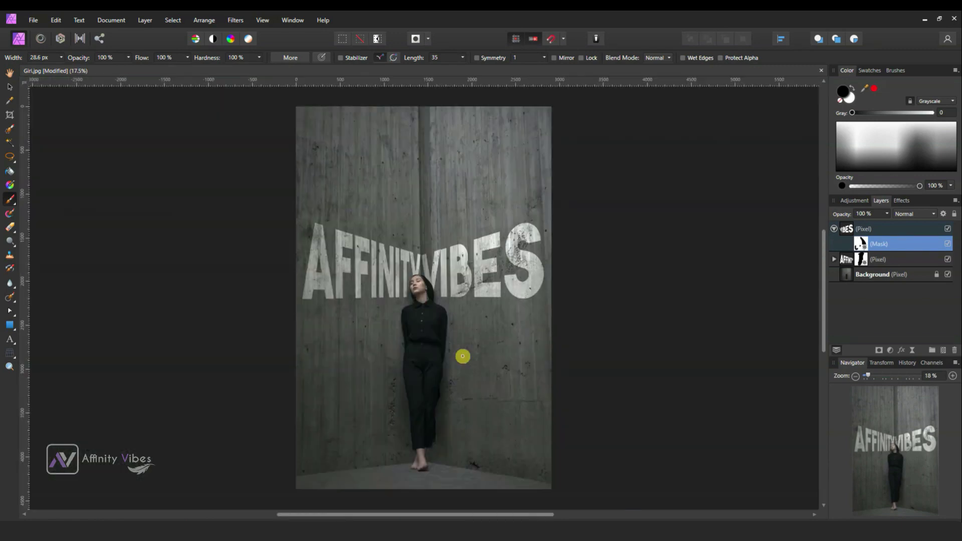
Step: Collapse the VIBES layer and select the Background layer
click(9, 72)
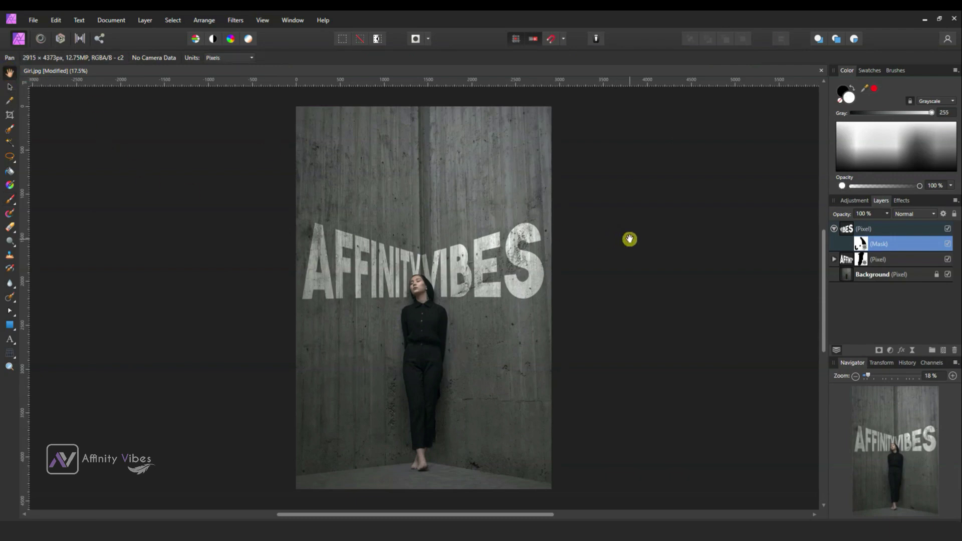
key(ctrl+plus)
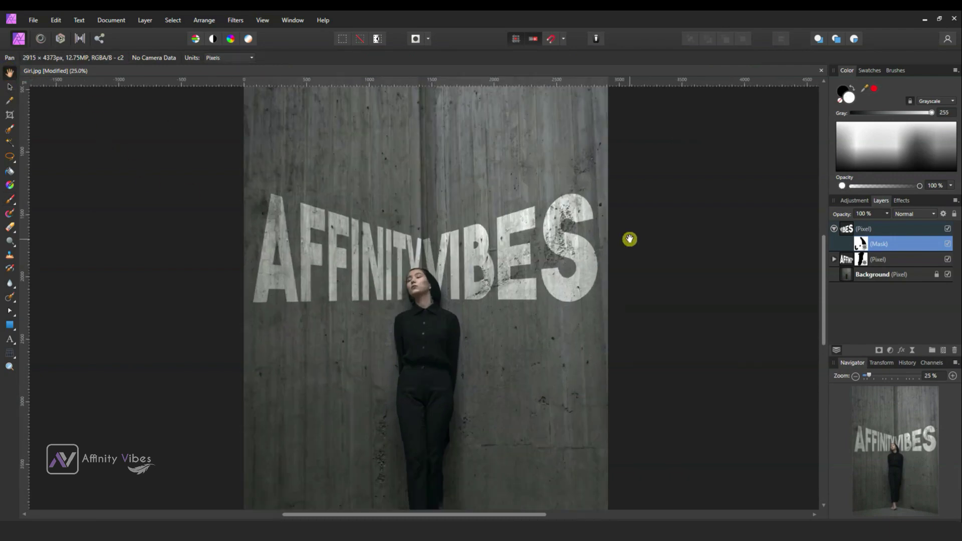
click(836, 229)
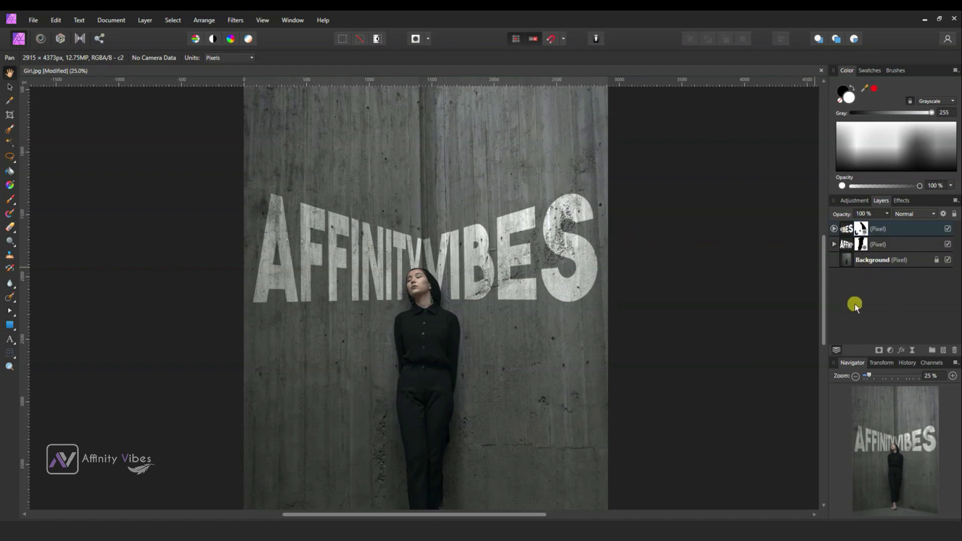
click(848, 261)
Step: Add a Vibrance adjustment above Background with Vibrance 100% and Saturation 70%
click(892, 348)
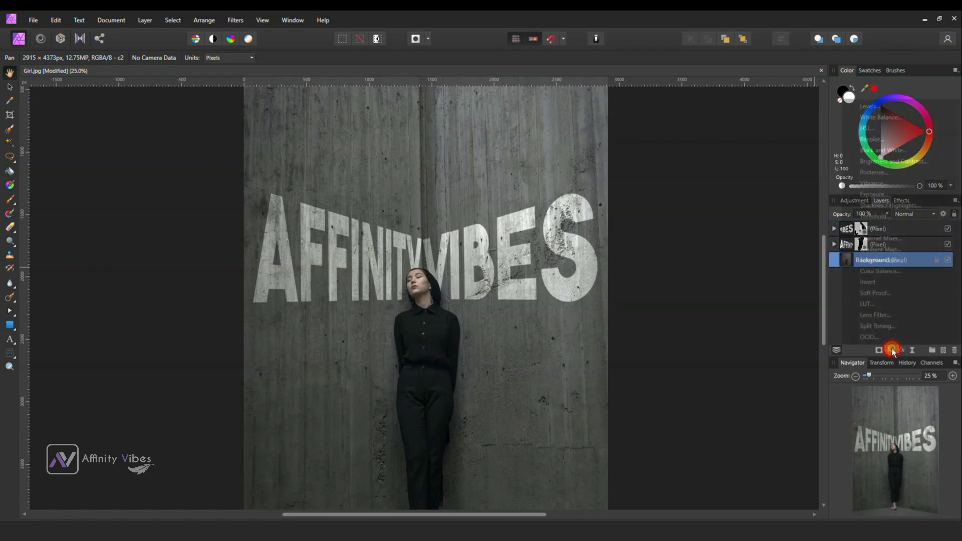
click(902, 184)
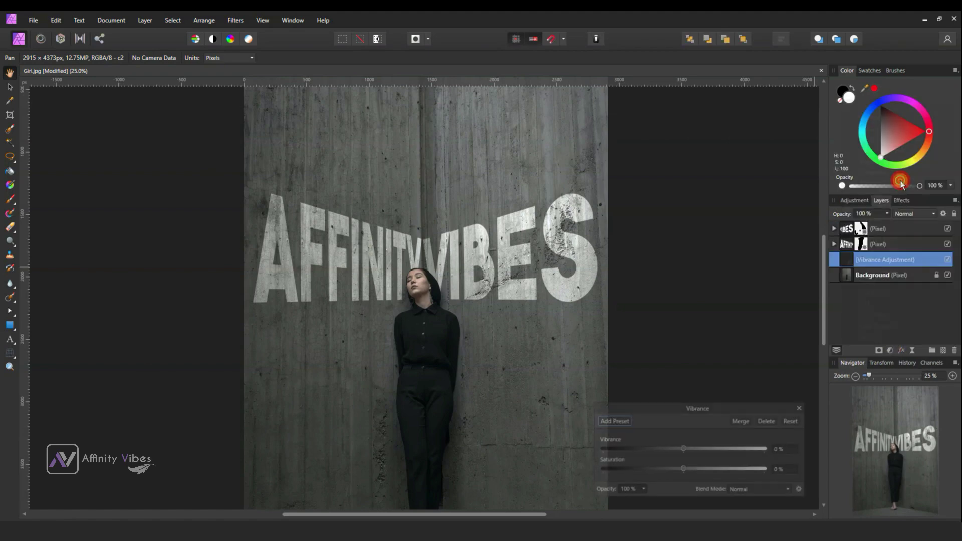
drag(735, 335, 736, 244)
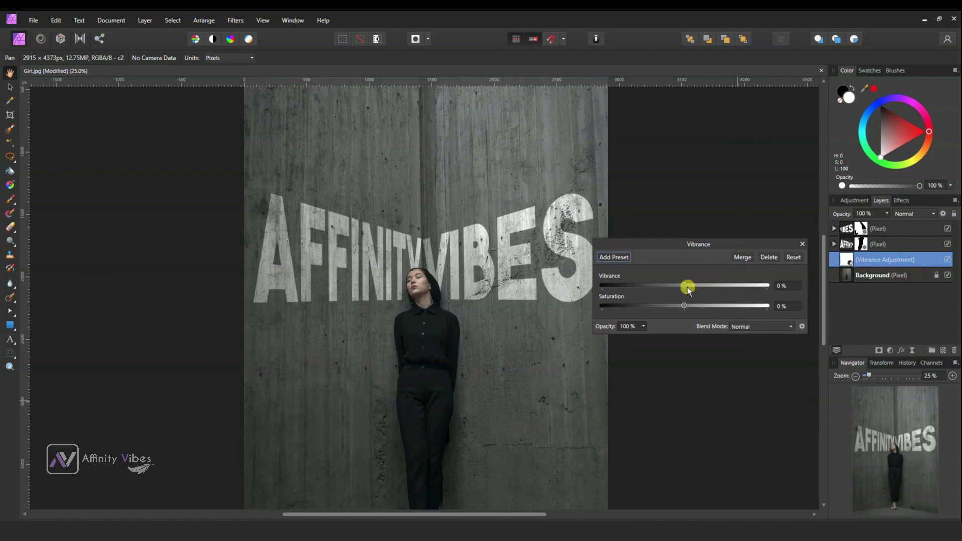
drag(684, 285, 780, 288)
drag(684, 305, 738, 307)
drag(736, 307, 742, 308)
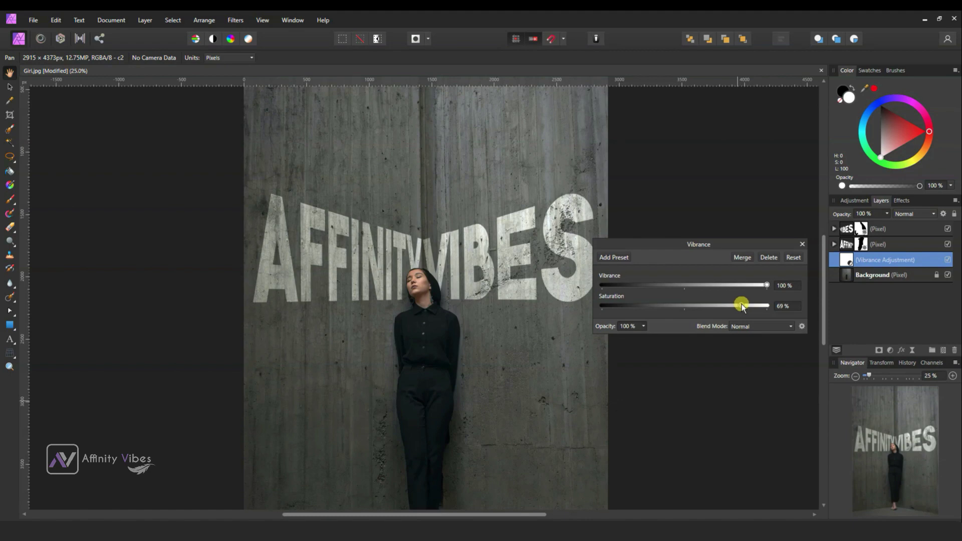
Step: Close the Vibrance settings and zoom the view to 50%
click(803, 245)
click(954, 375)
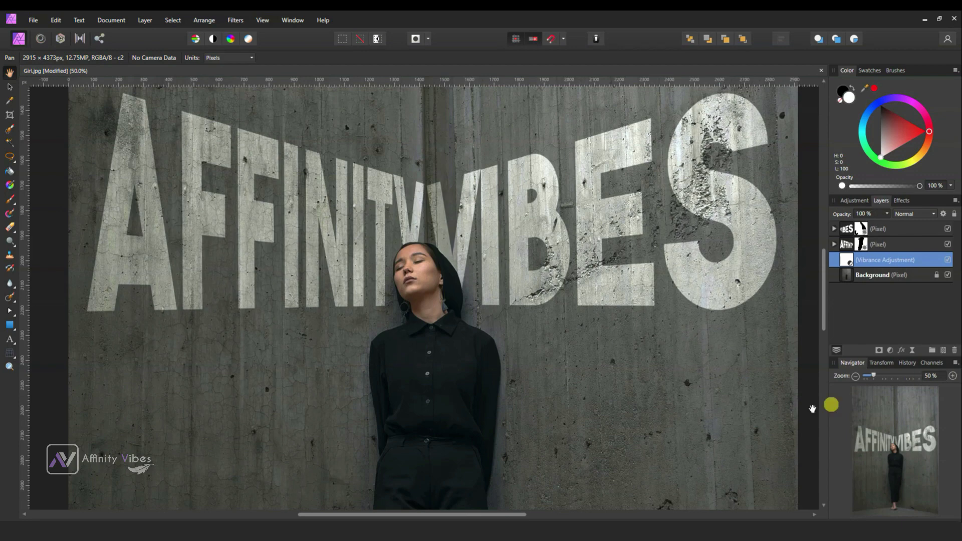
scroll(668, 425, up, 3)
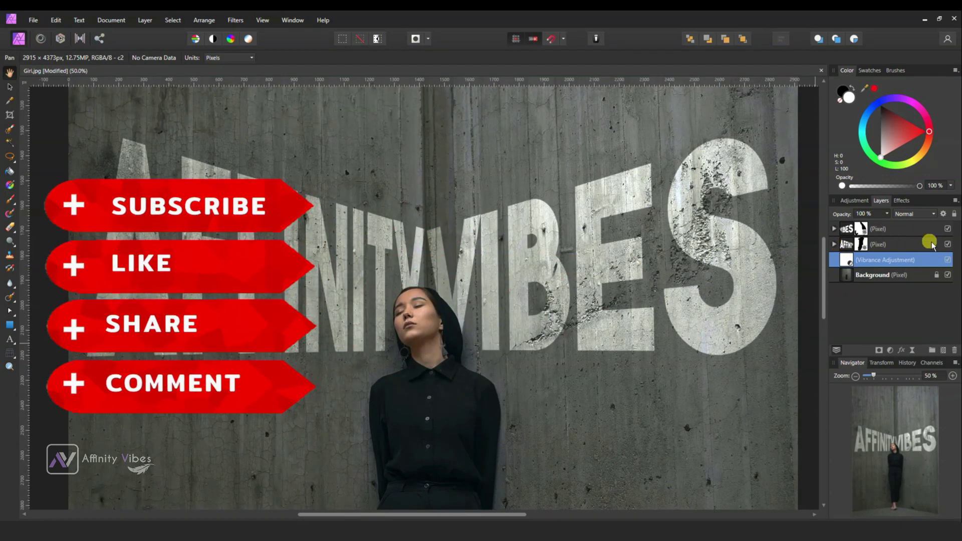
Step: Toggle the AFFINITY and VIBES layers off and back on to compare the result
click(948, 244)
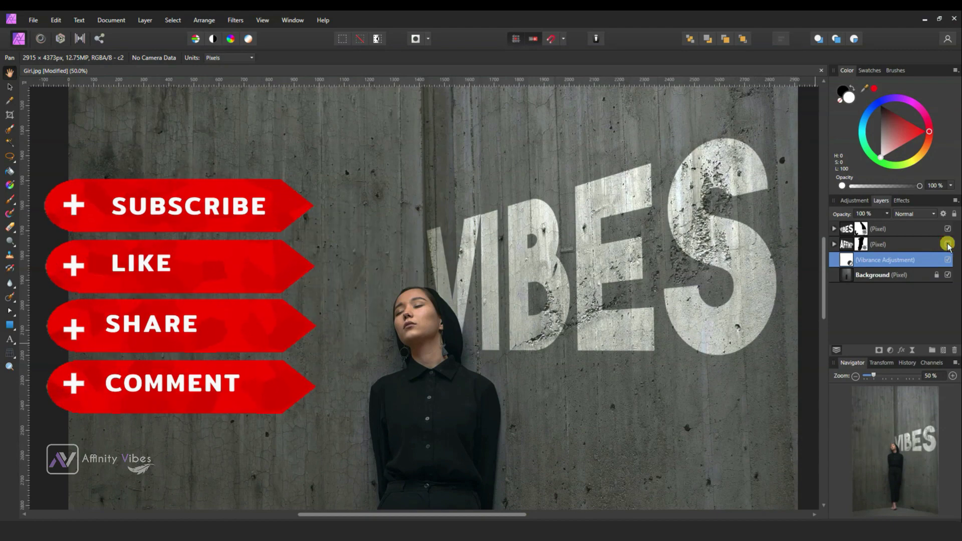
click(948, 244)
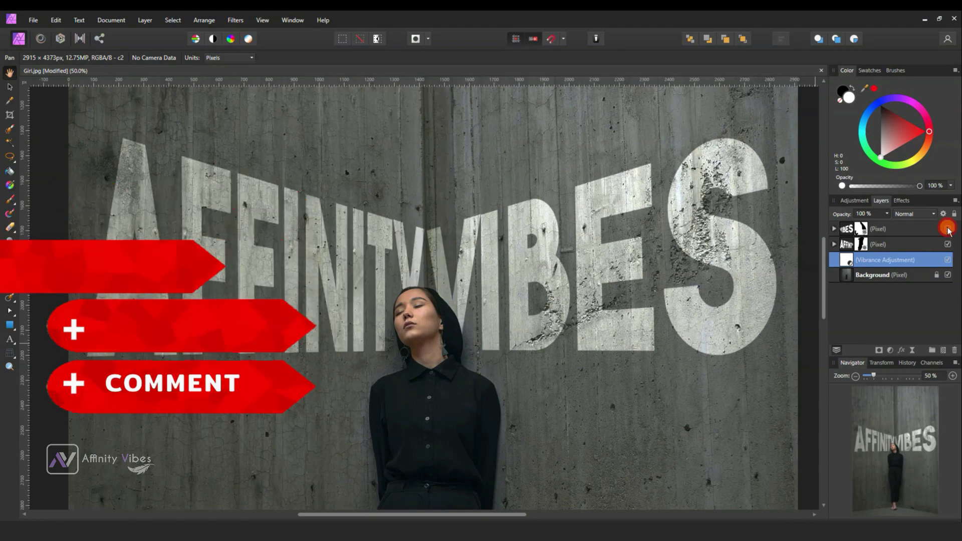
click(947, 229)
click(947, 229)
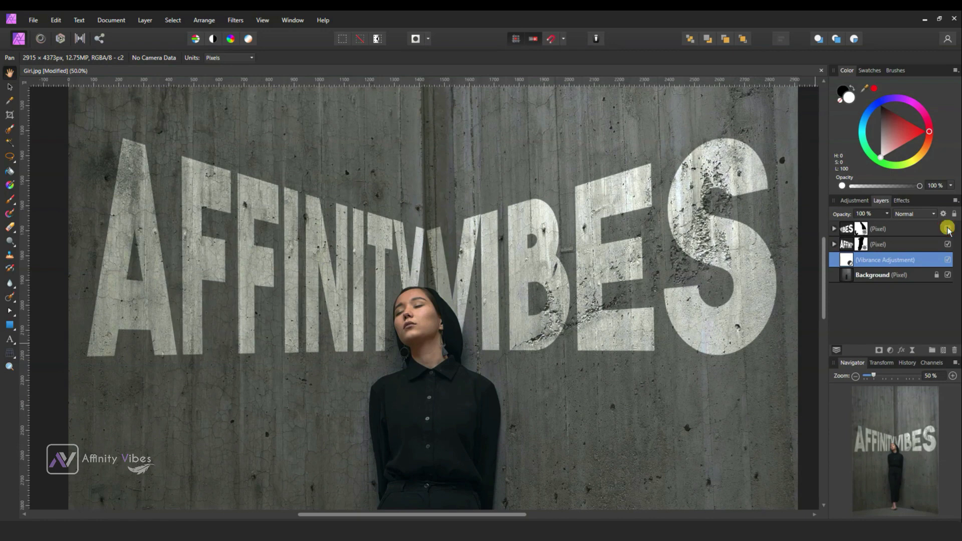
drag(434, 515, 440, 515)
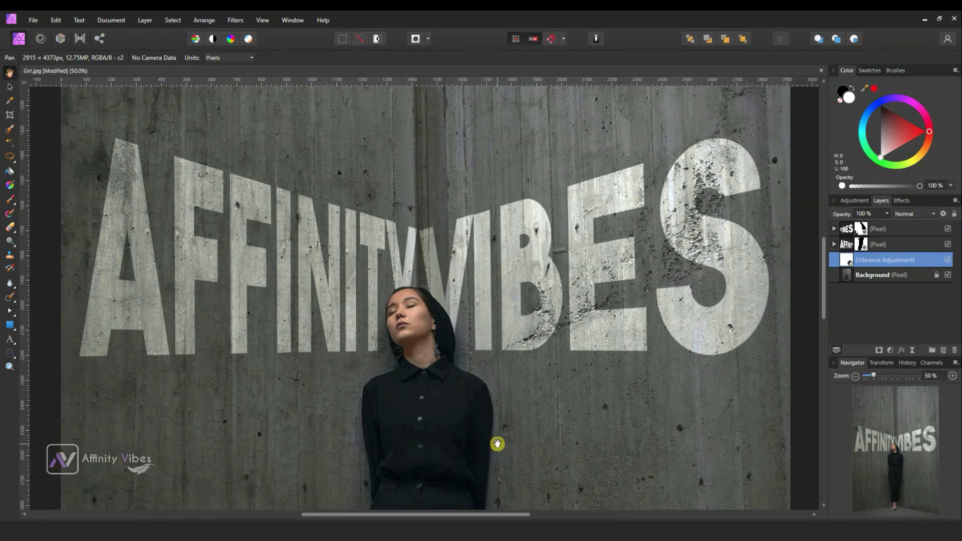